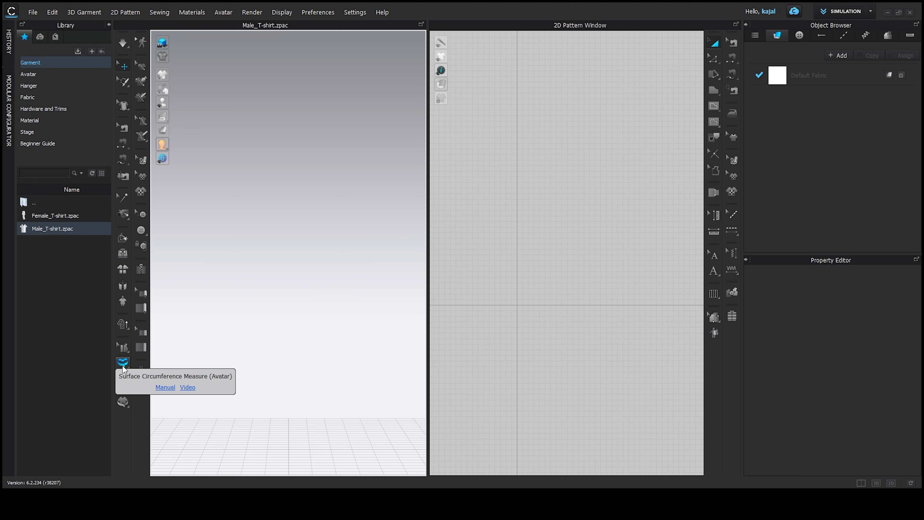
Load the FV2_Feifei.avt avatar from the library's Female_V2 avatar folder.
double_click(59, 76)
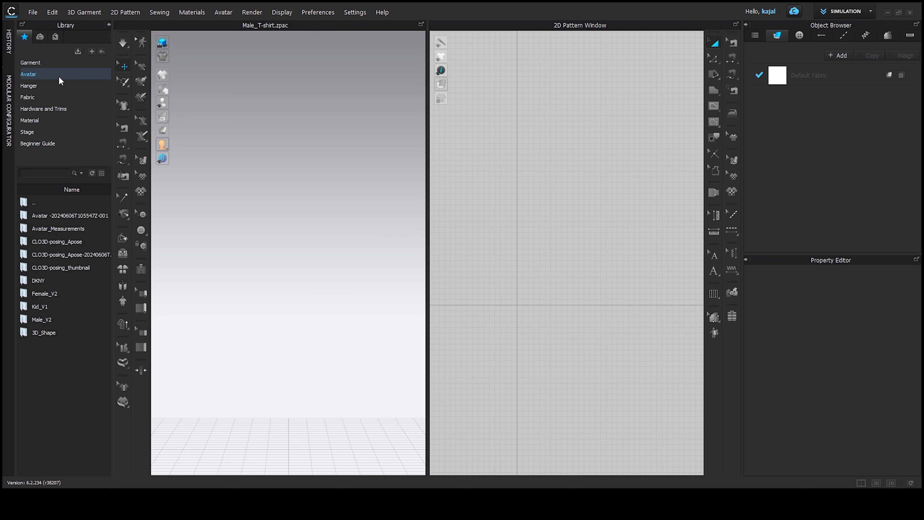
double_click(56, 290)
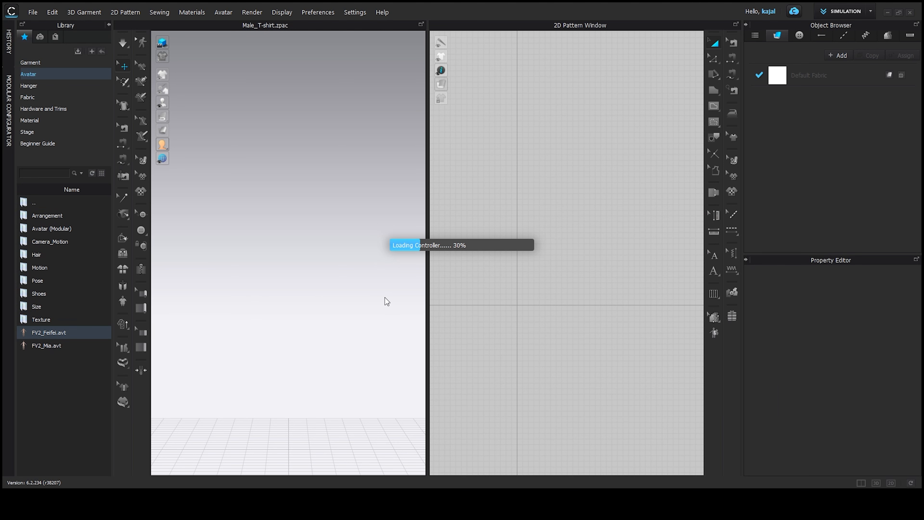
Measure the avatar's bust circumference along the existing bust line with Basic Circumference Measure (Avatar).
click(126, 369)
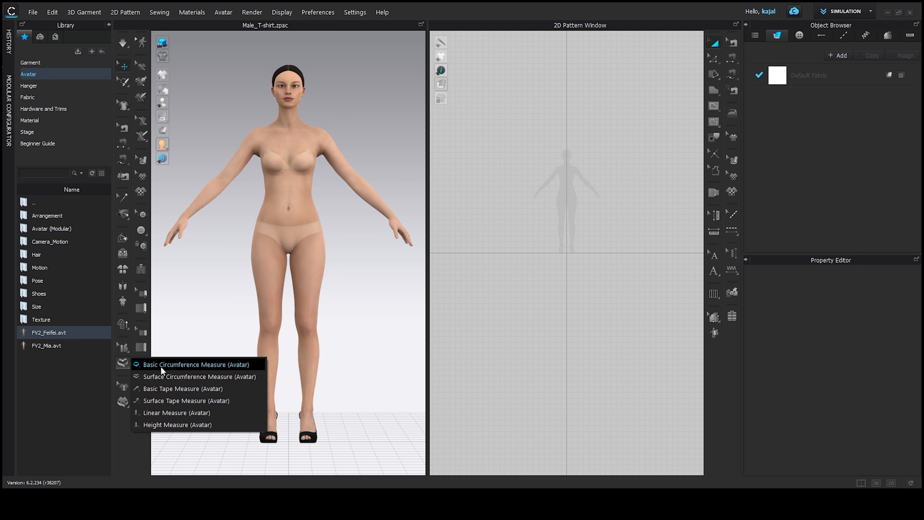
click(196, 365)
scroll(314, 169, up, 4)
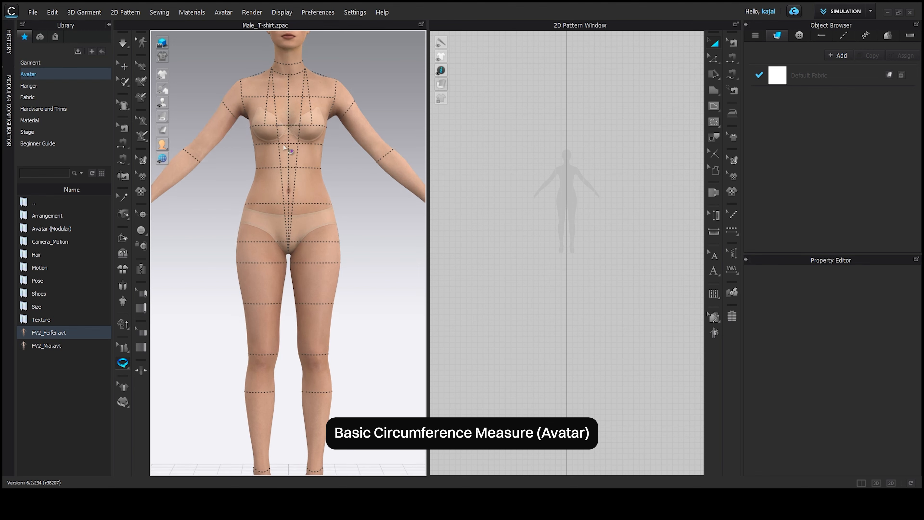
scroll(284, 148, up, 2)
click(123, 363)
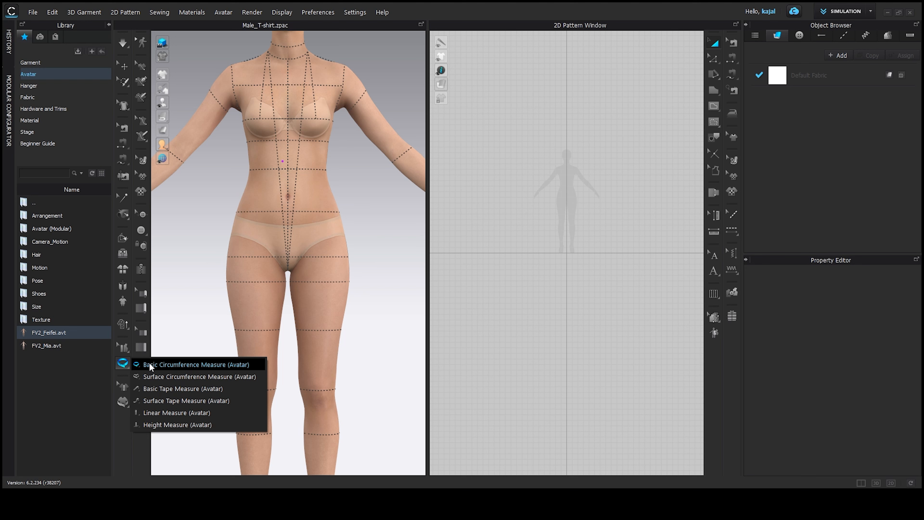
click(150, 365)
scroll(264, 216, up, 3)
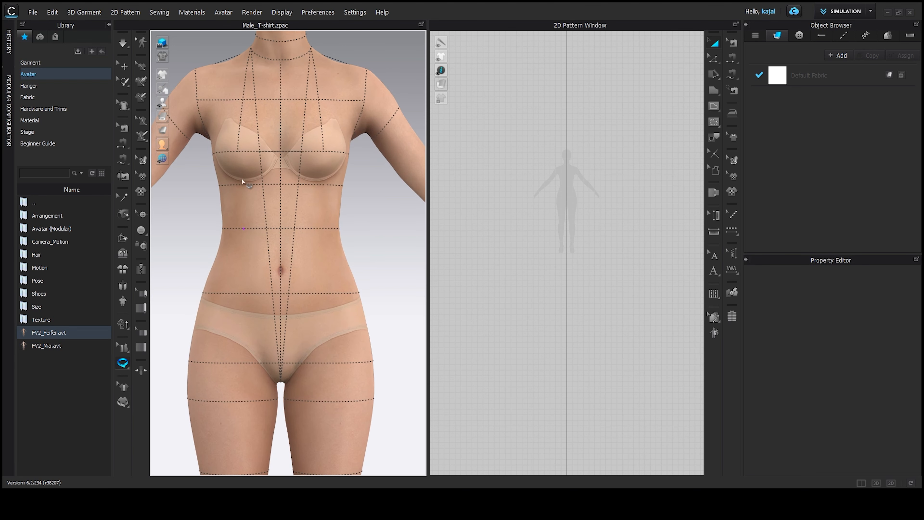
click(331, 152)
double_click(337, 155)
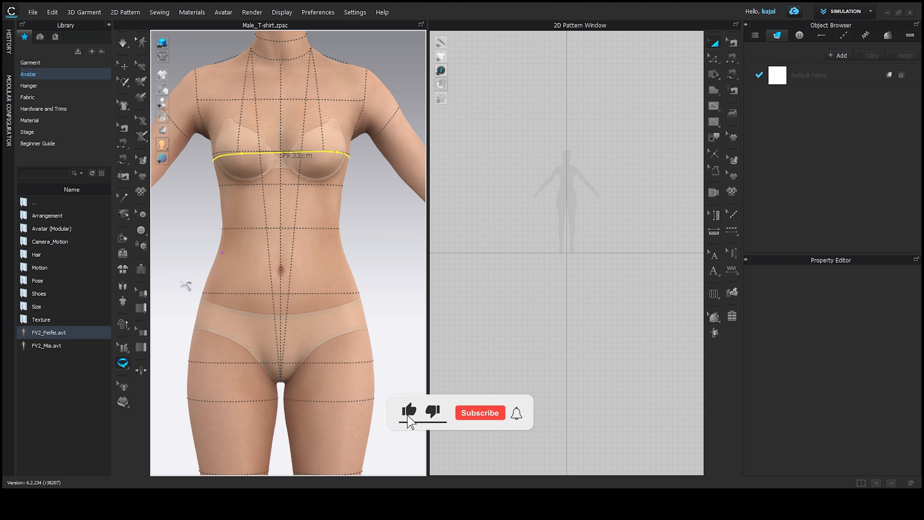
Measure the circumference slightly above the avatar's bust line with Surface Circumference Measure (Avatar).
click(125, 362)
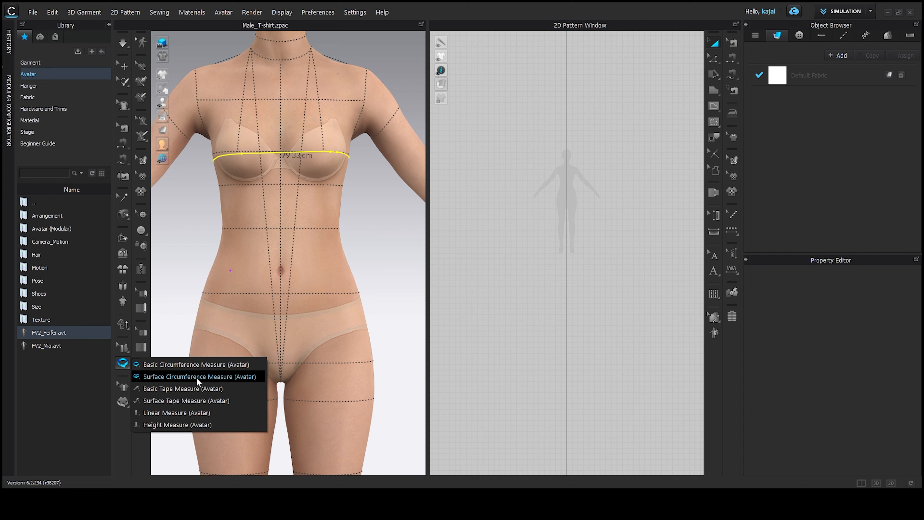
click(197, 377)
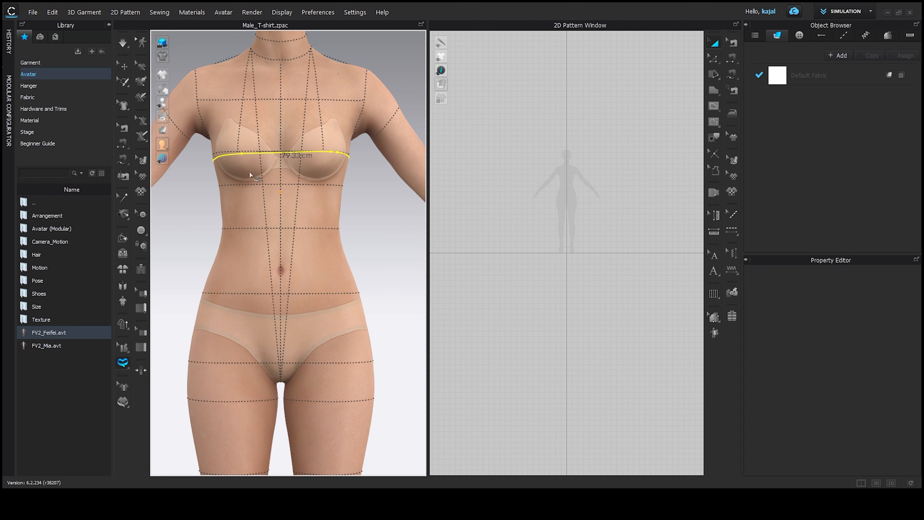
click(233, 142)
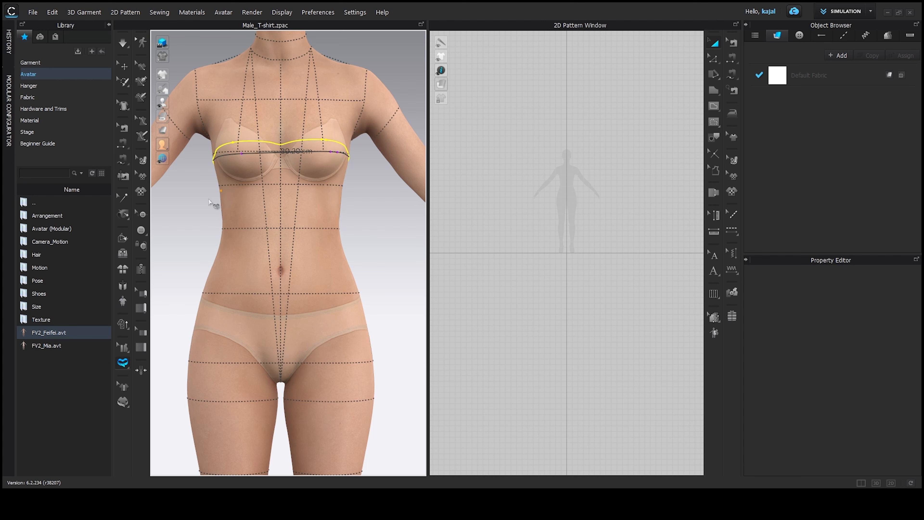
Compare how the basic and surface circumference lines follow the avatar's bust, viewing them up close from several angles.
click(123, 363)
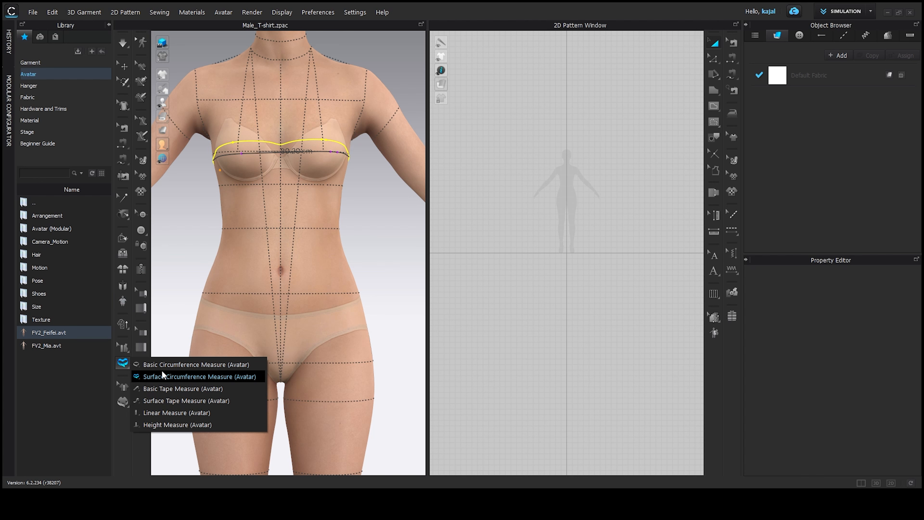
click(269, 114)
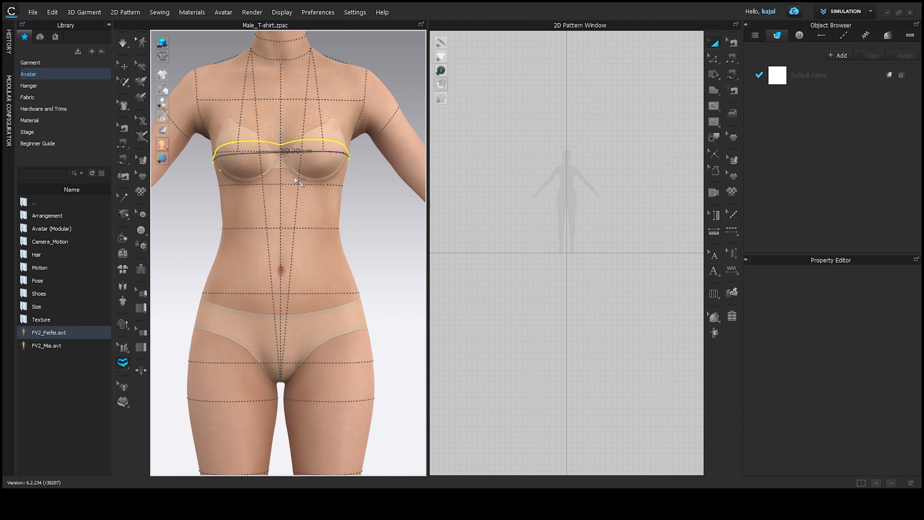
scroll(305, 222, up, 5)
right_drag(266, 227, 270, 163)
scroll(270, 163, up, 2)
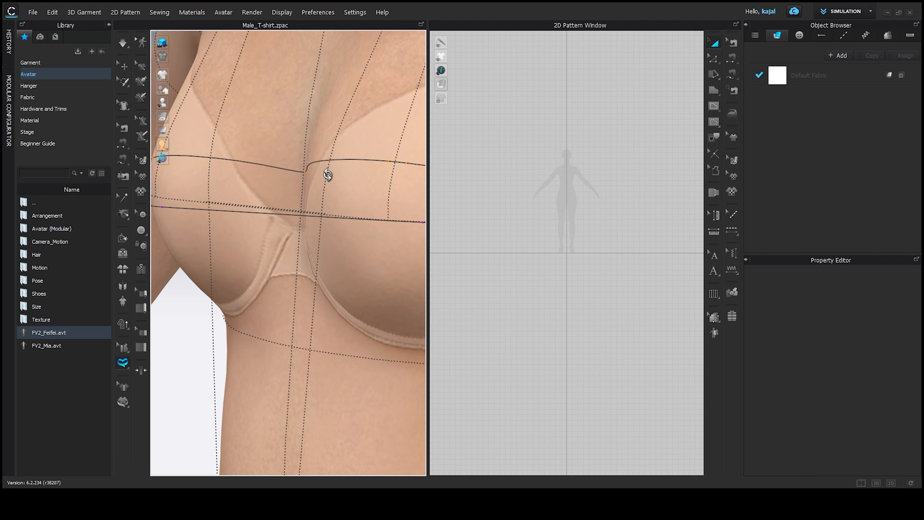
scroll(327, 173, down, 3)
right_drag(326, 173, 309, 257)
scroll(365, 257, down, 1)
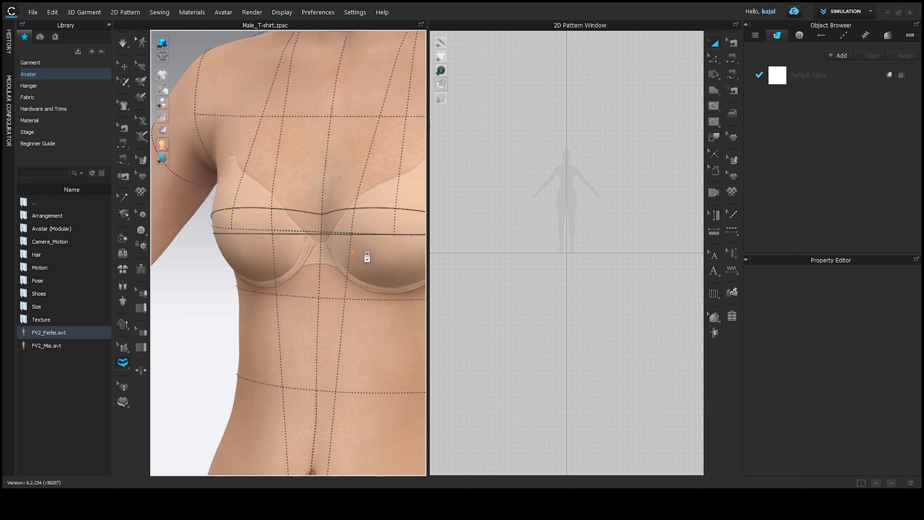
mouse_move(403, 251)
right_down()
mouse_move(425, 243)
mouse_move(389, 255)
right_up()
middle_drag(389, 255, 330, 251)
scroll(337, 256, up, 2)
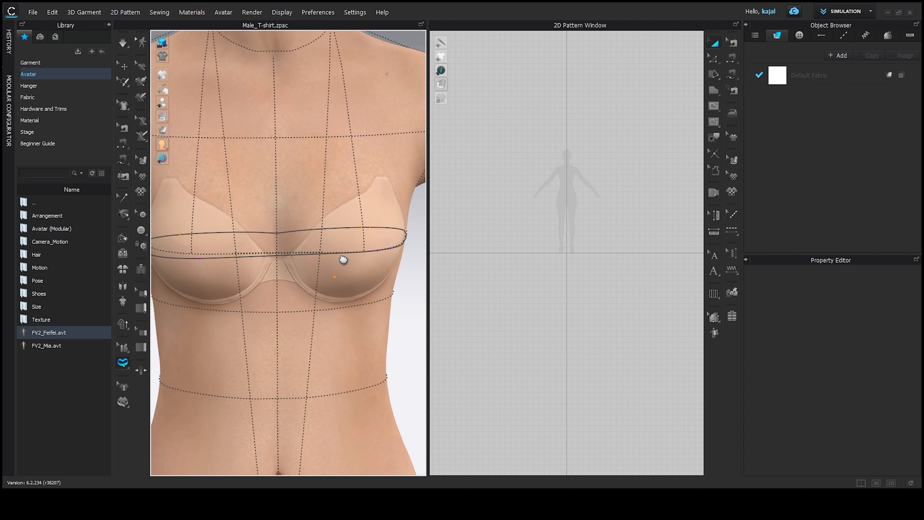
Measure from the avatar's right upper chest over the bust to the waist with Basic Tape Measure (Avatar).
click(123, 363)
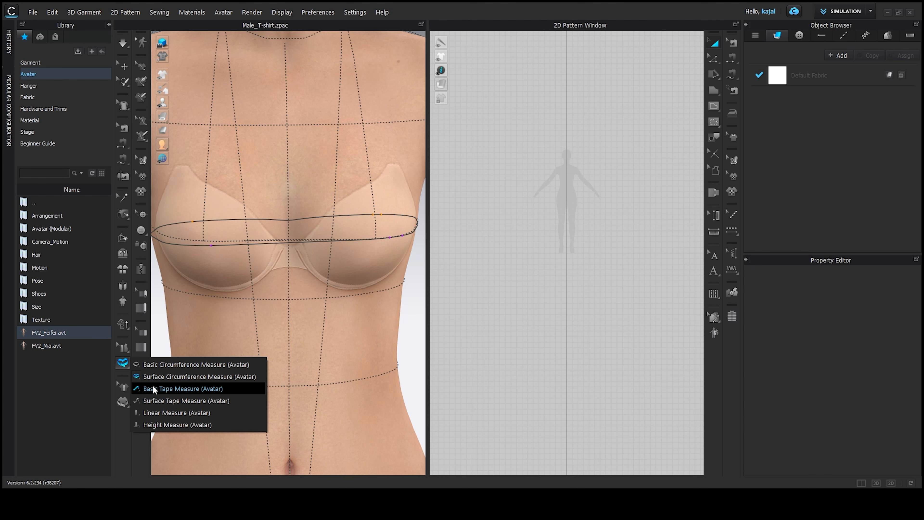
click(182, 388)
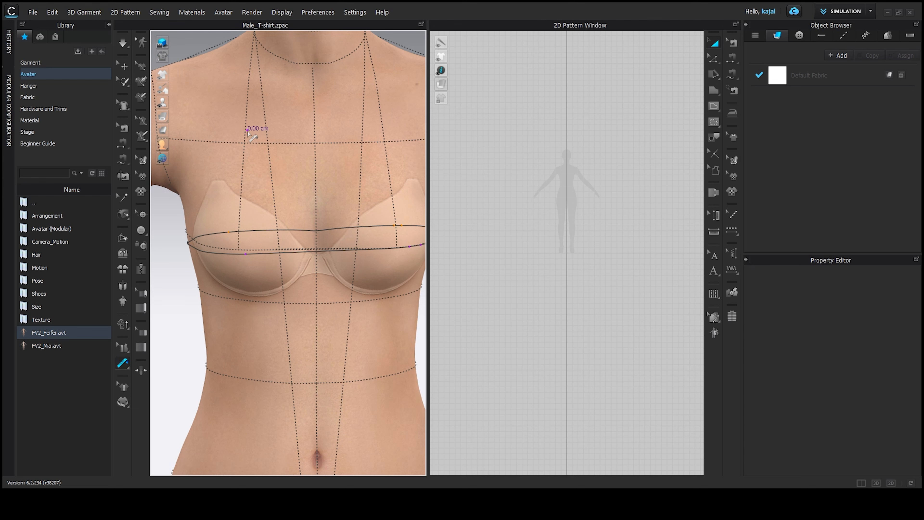
click(244, 387)
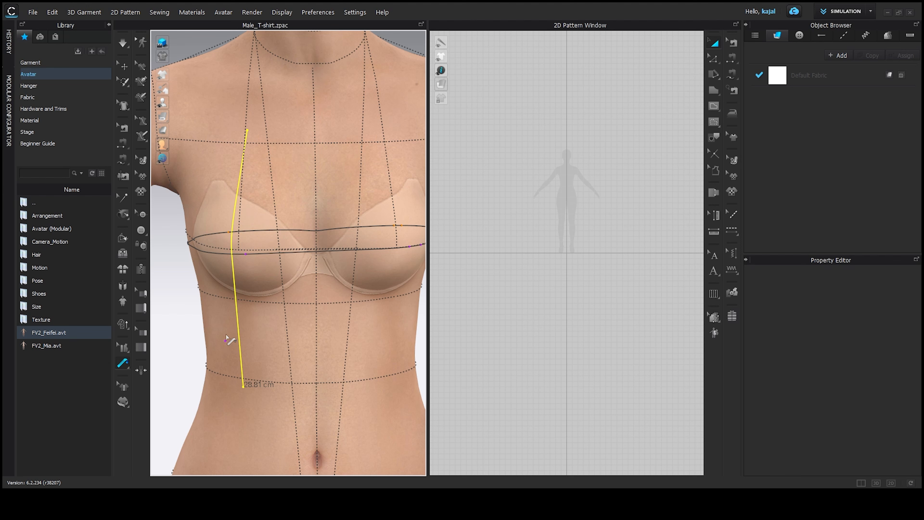
right_drag(232, 300, 202, 295)
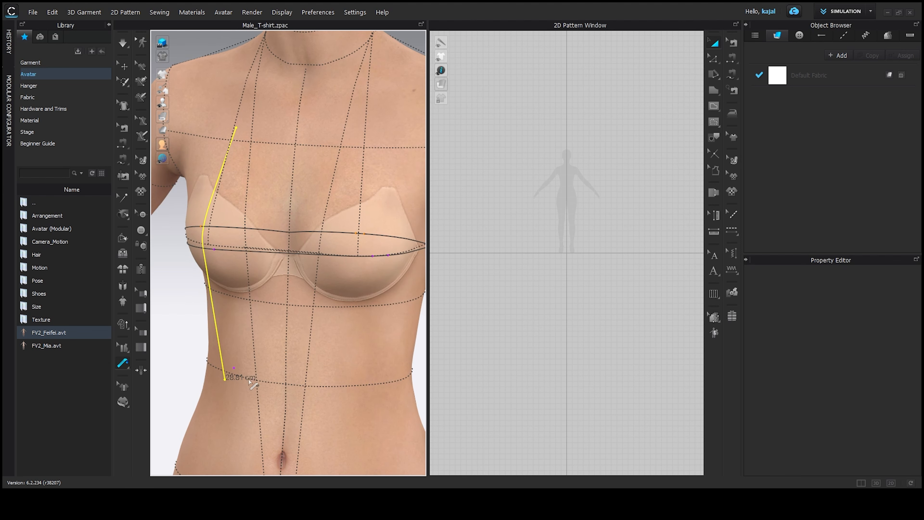
Measure from the avatar's left upper chest over the bust to the waist with Surface Tape Measure (Avatar).
click(122, 365)
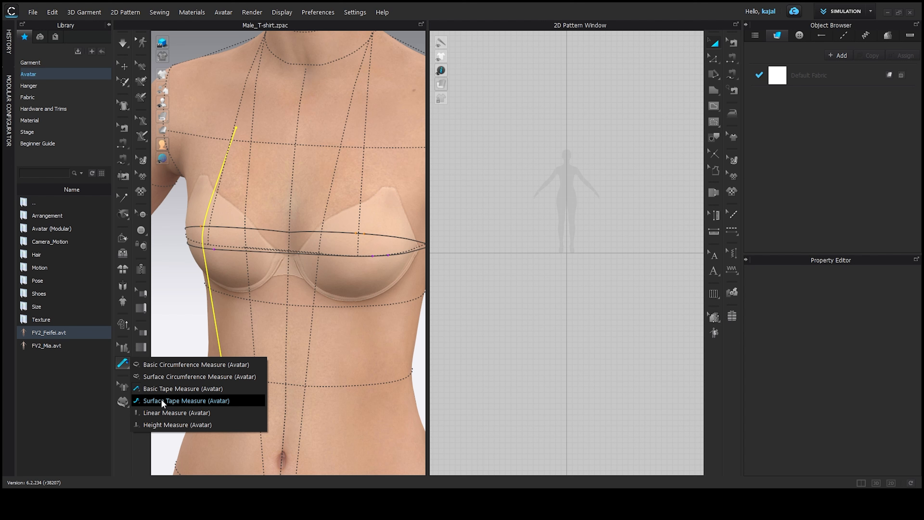
click(162, 399)
click(352, 149)
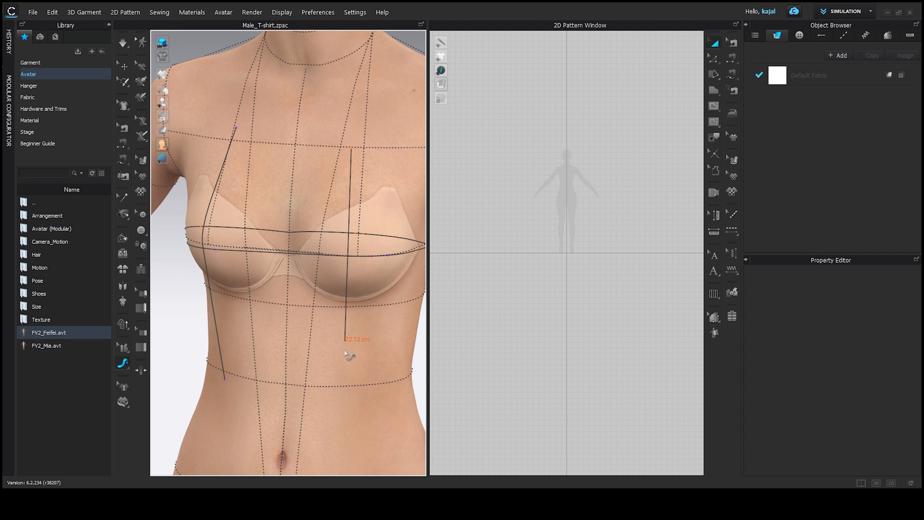
click(344, 375)
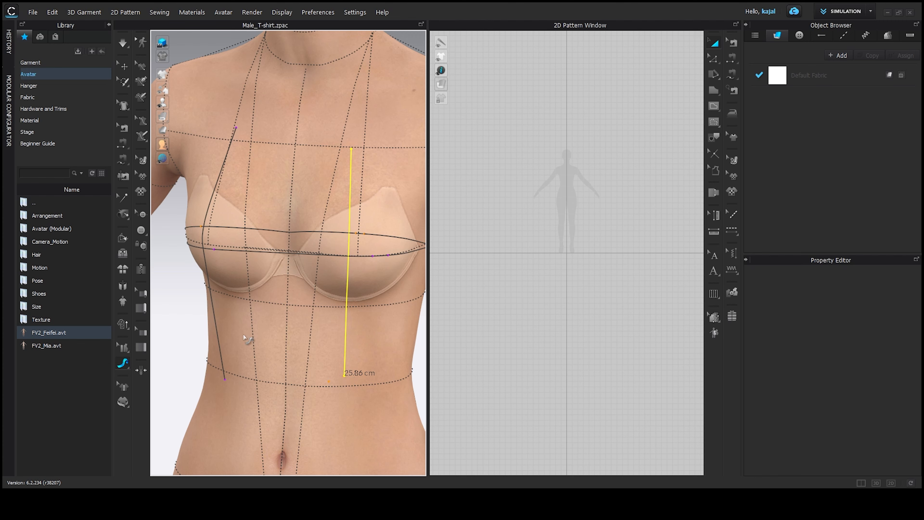
right_drag(245, 338, 192, 335)
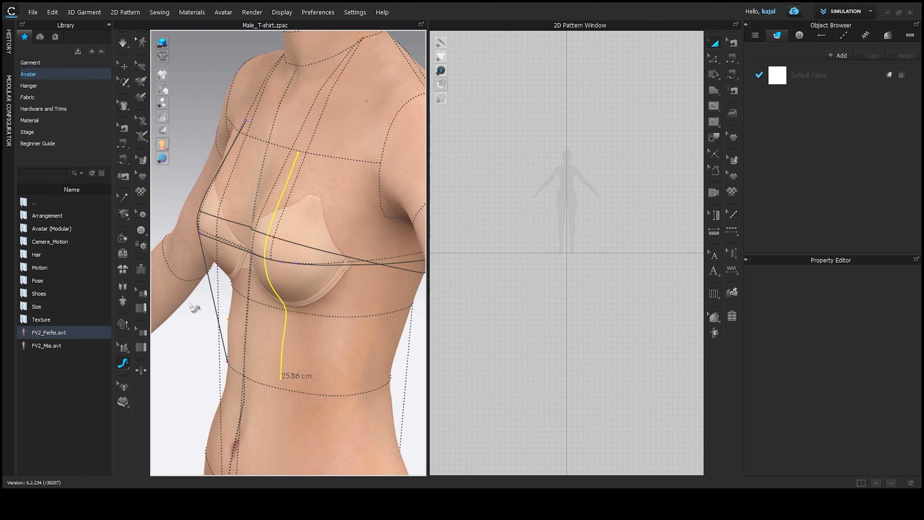
Measure the straight distance from just above the avatar's right knee to above the right bust with Linear Measure (Avatar).
click(123, 365)
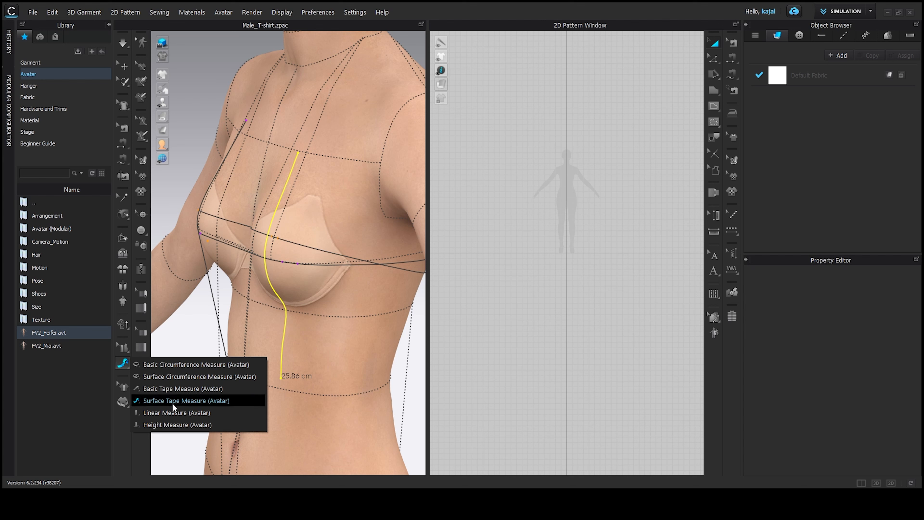
click(163, 414)
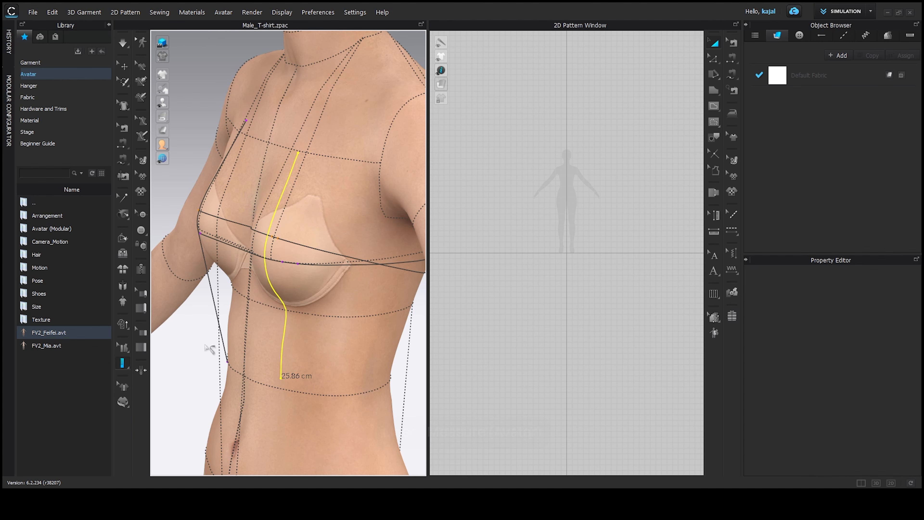
right_drag(213, 347, 255, 312)
scroll(260, 313, down, 5)
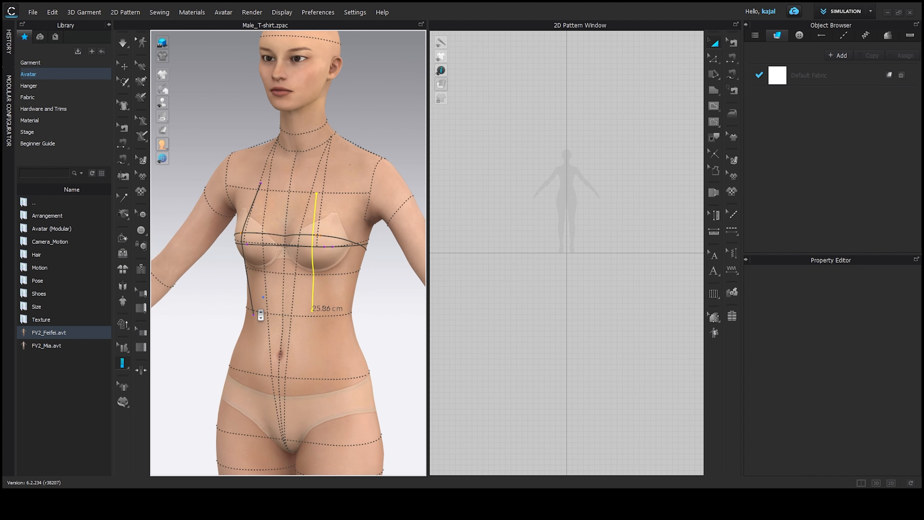
middle_drag(293, 320, 301, 268)
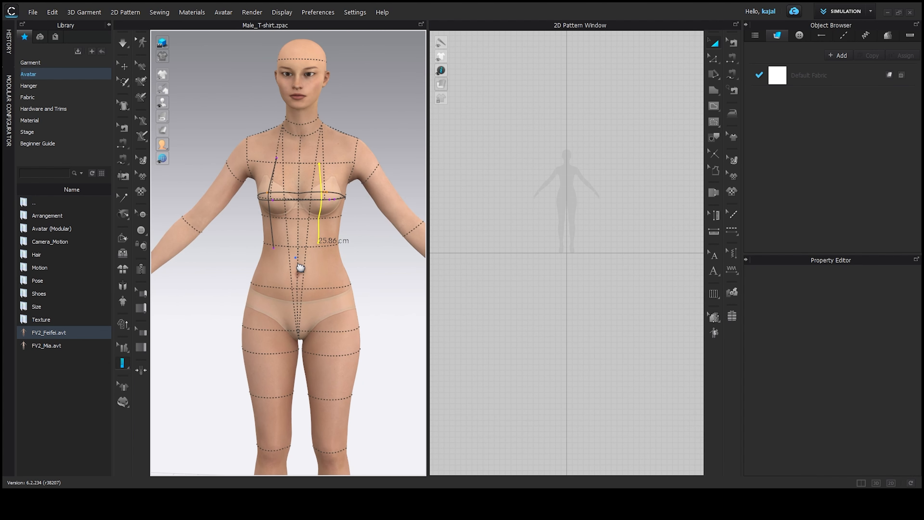
scroll(300, 269, down, 1)
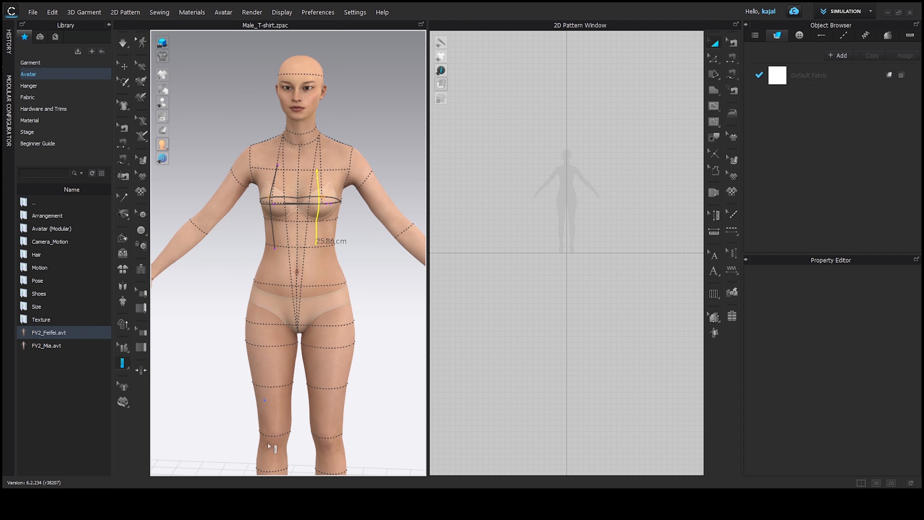
click(268, 426)
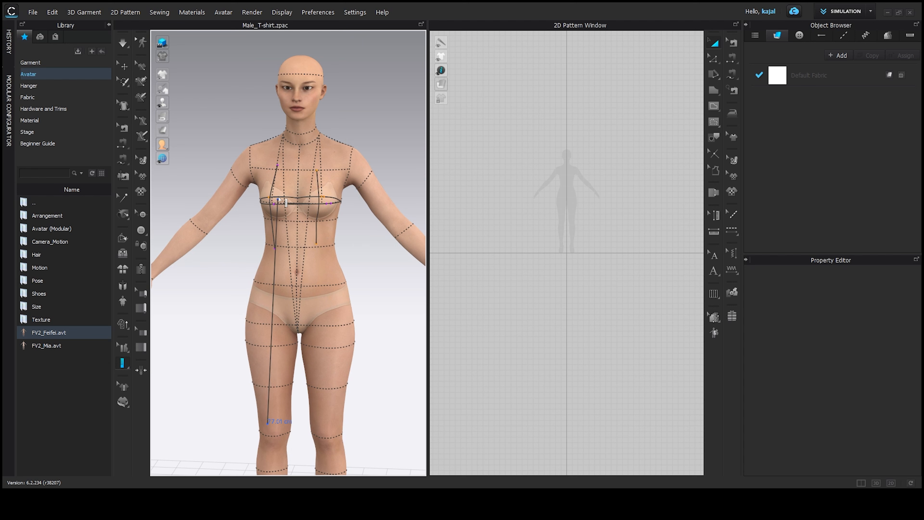
click(280, 181)
Examine the straight linear measurement between the avatar's right knee and chest from different angles.
scroll(276, 193, up, 2)
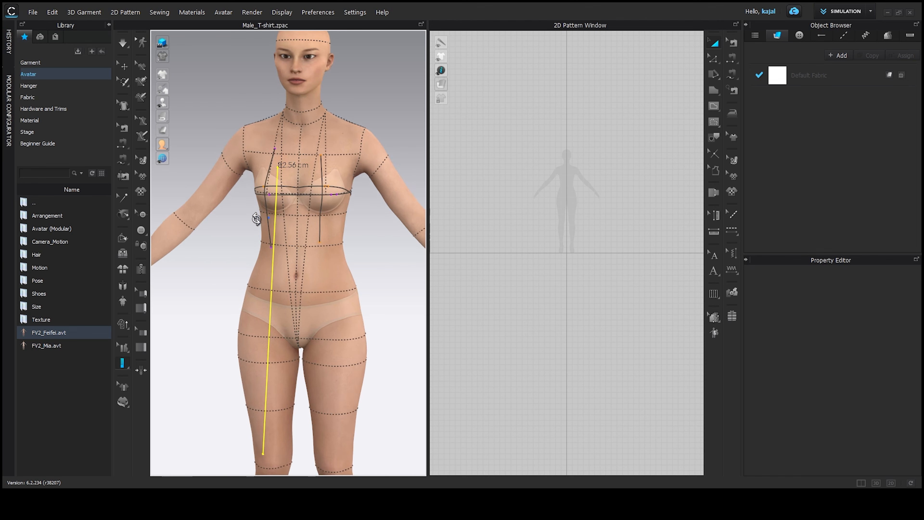
right_drag(263, 215, 255, 212)
scroll(257, 310, down, 4)
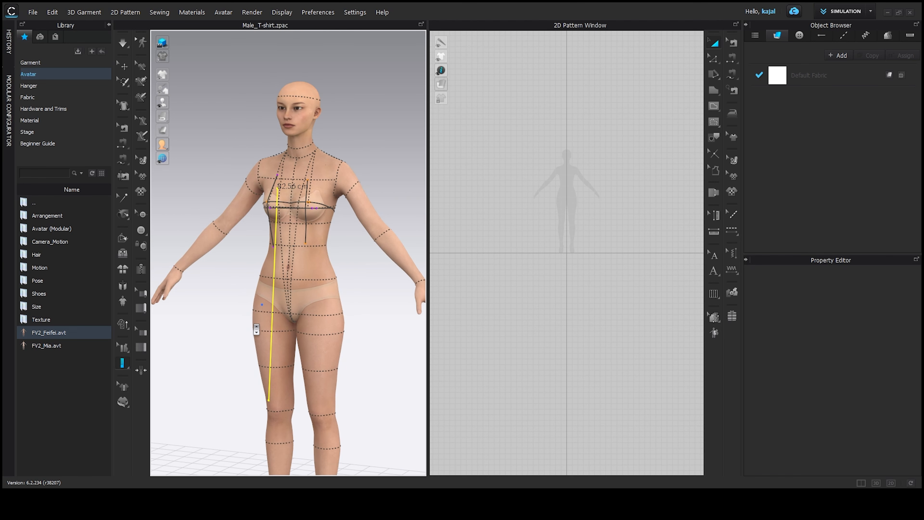
right_drag(255, 432, 271, 432)
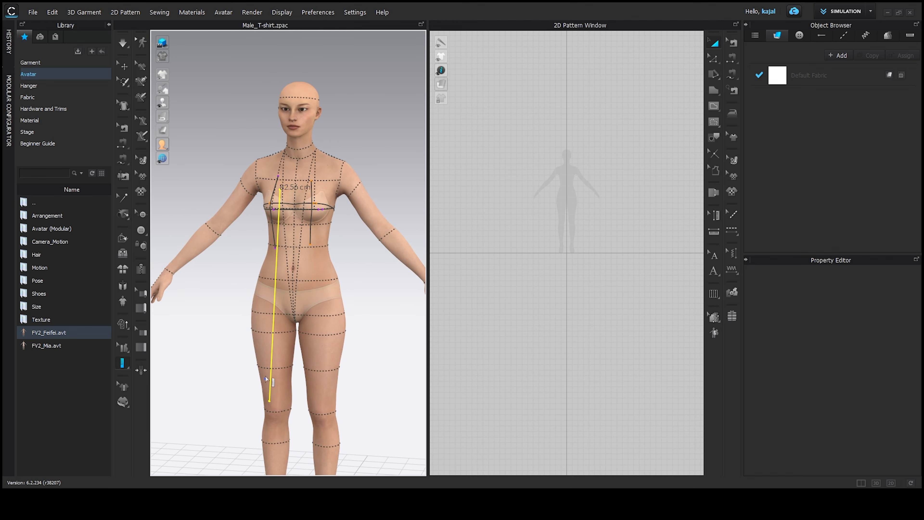
scroll(283, 225, up, 1)
right_drag(283, 225, 286, 226)
middle_drag(286, 225, 283, 210)
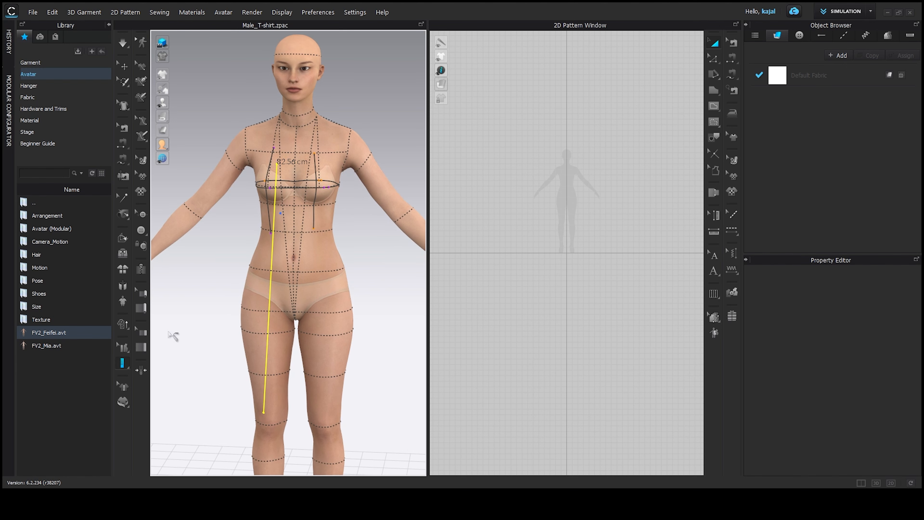
Measure the avatar's height from the floor between the feet to the top of the head with Height Measure (Avatar).
click(123, 364)
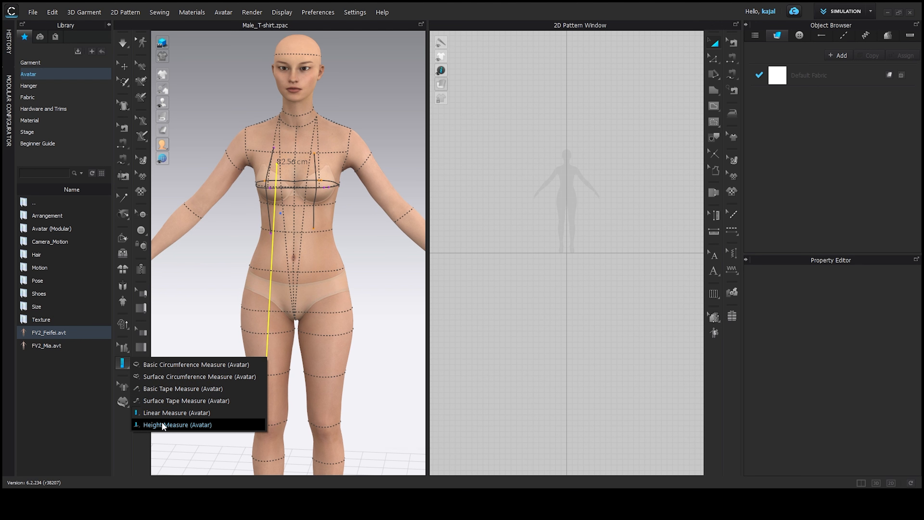
click(164, 424)
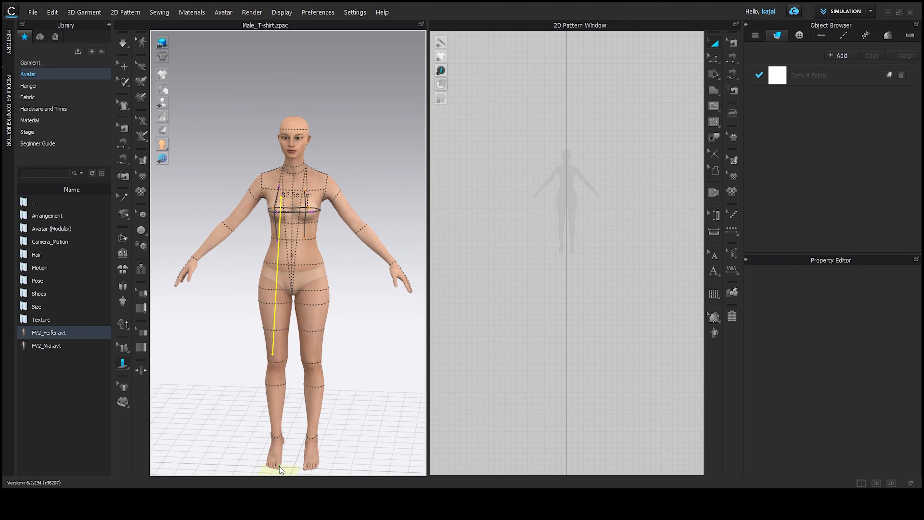
click(279, 467)
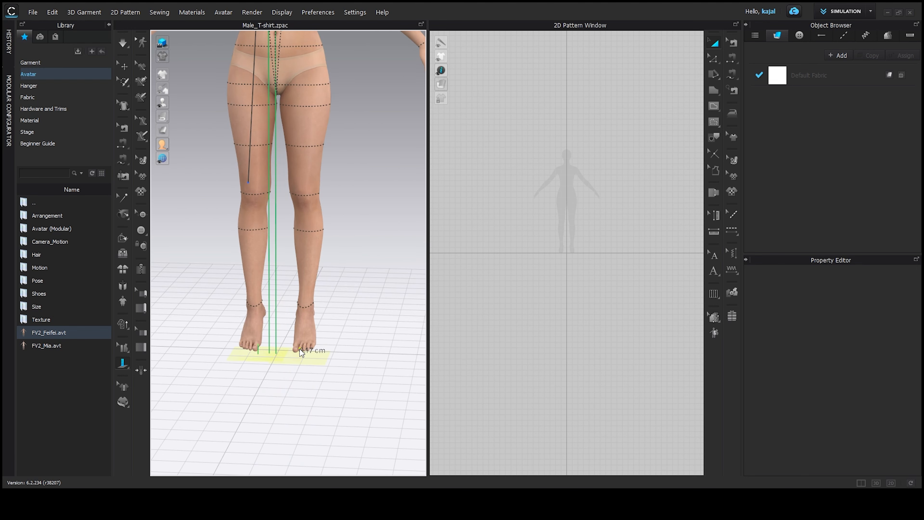
middle_drag(292, 118, 303, 239)
scroll(304, 239, down, 1)
middle_drag(294, 43, 297, 92)
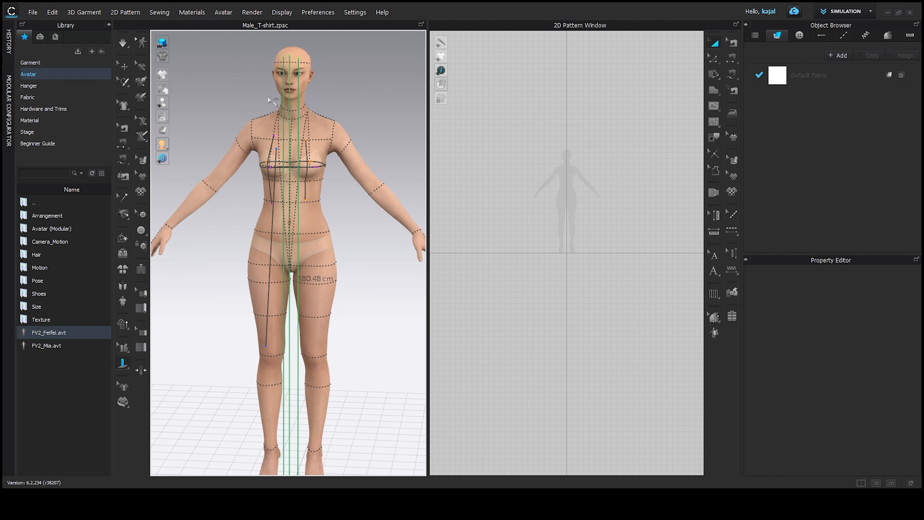
right_drag(239, 108, 247, 111)
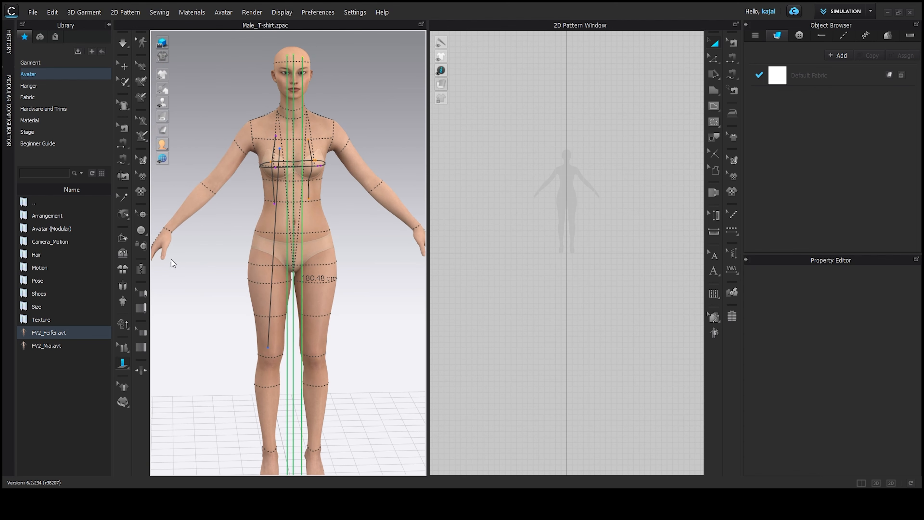
Using Edit Measure (Avatar), duplicate the tape measure over the avatar's left bust to the symmetric position.
click(123, 347)
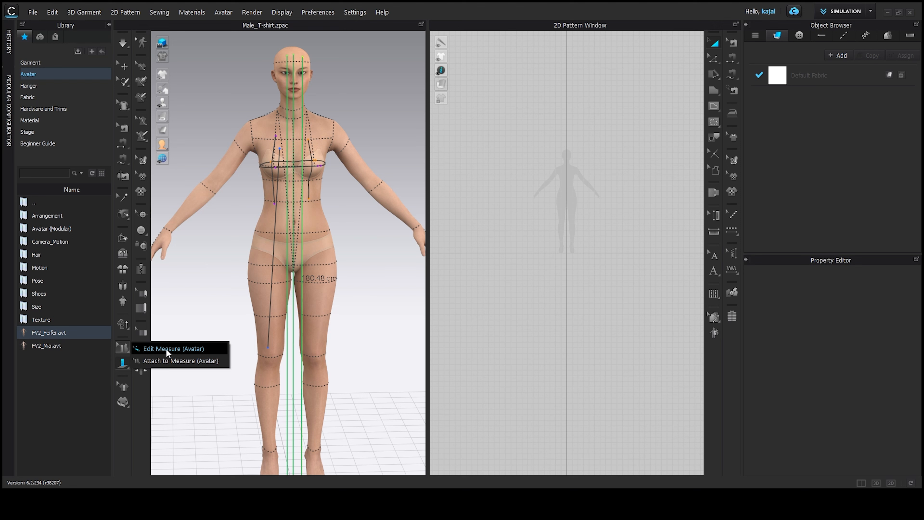
click(180, 348)
scroll(305, 213, up, 5)
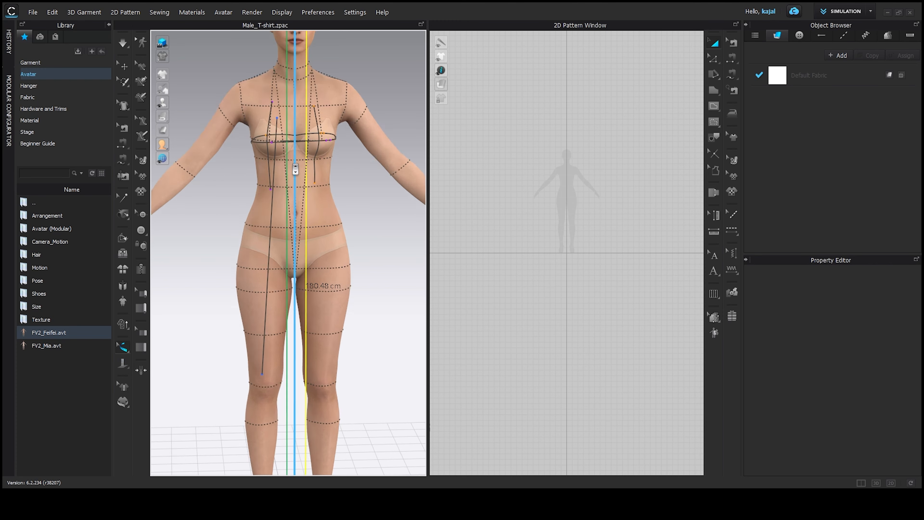
click(305, 215)
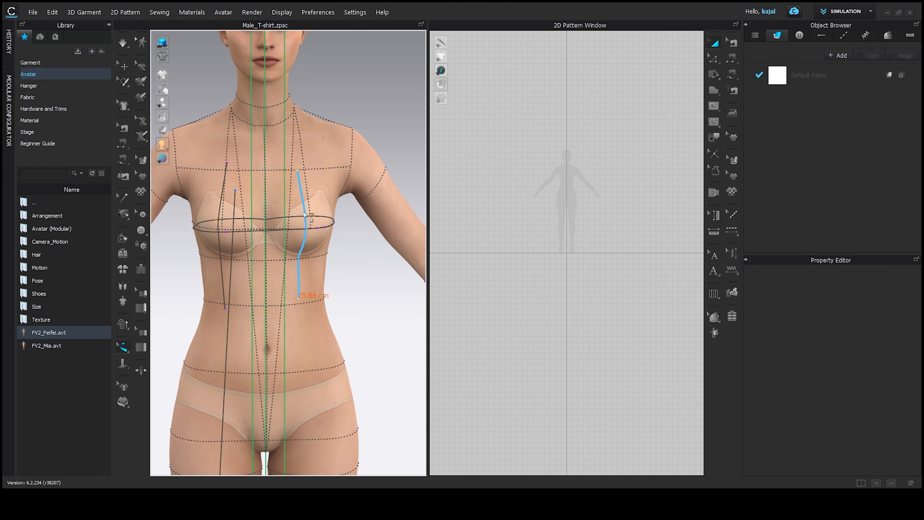
right_click(304, 213)
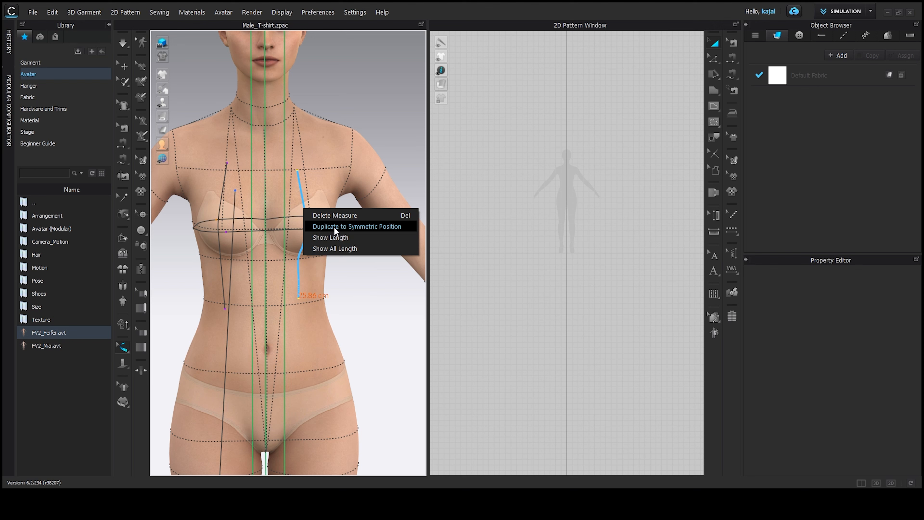
click(375, 226)
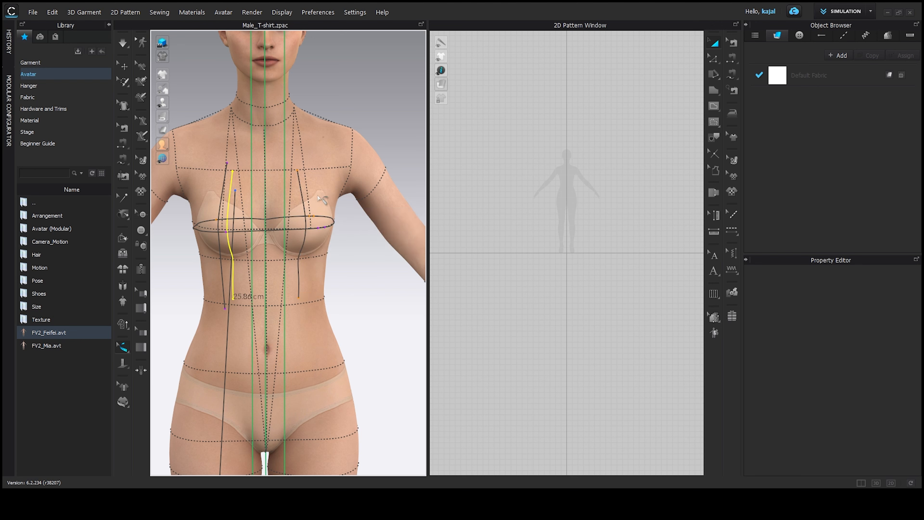
Apply Show Length to the tape measure over the avatar's left bust and show the lengths of all avatar measures.
click(301, 204)
right_click(304, 203)
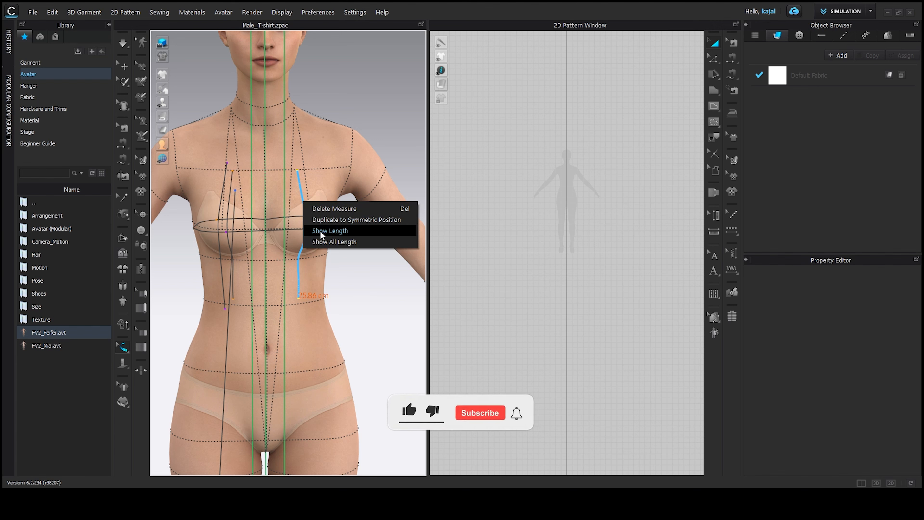
click(320, 229)
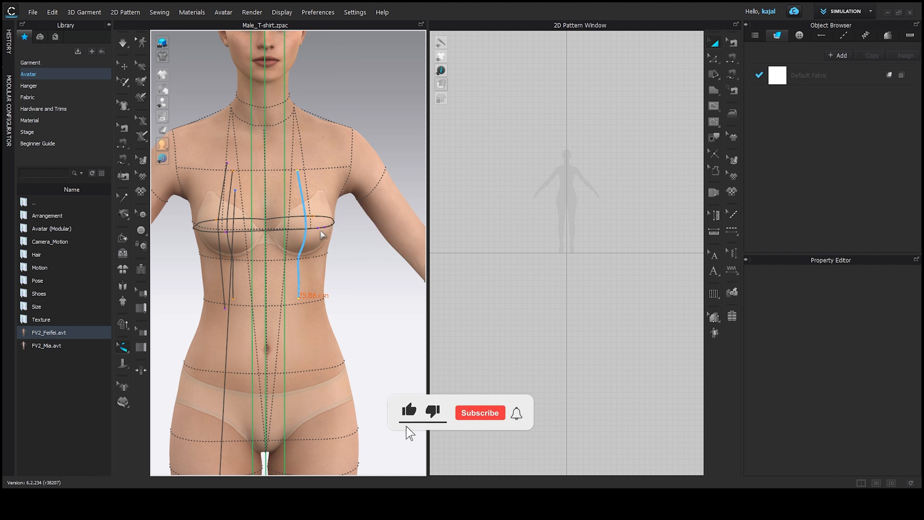
right_click(307, 216)
click(329, 257)
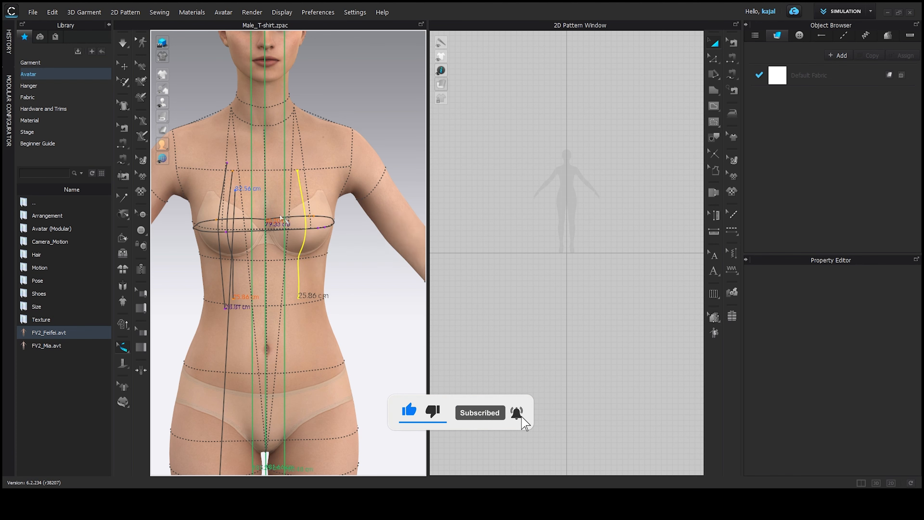
scroll(262, 189, down, 5)
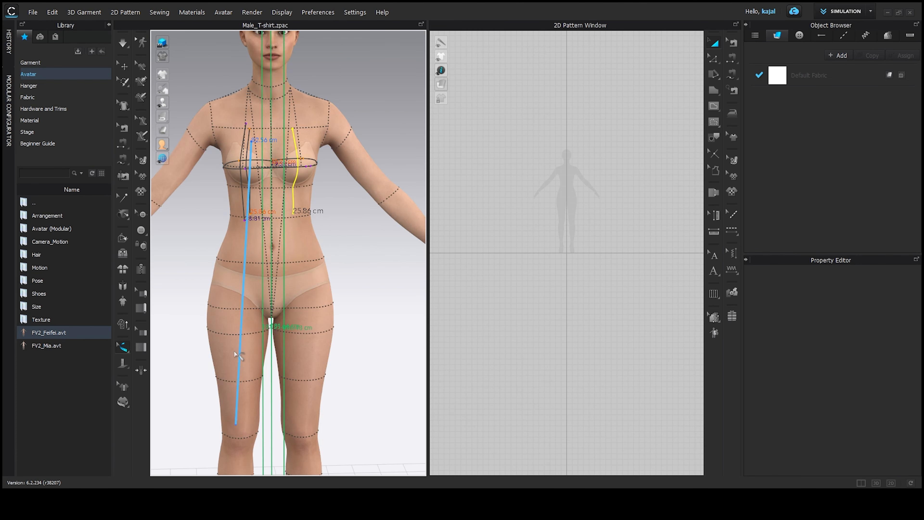
right_drag(275, 156, 275, 164)
scroll(275, 163, up, 2)
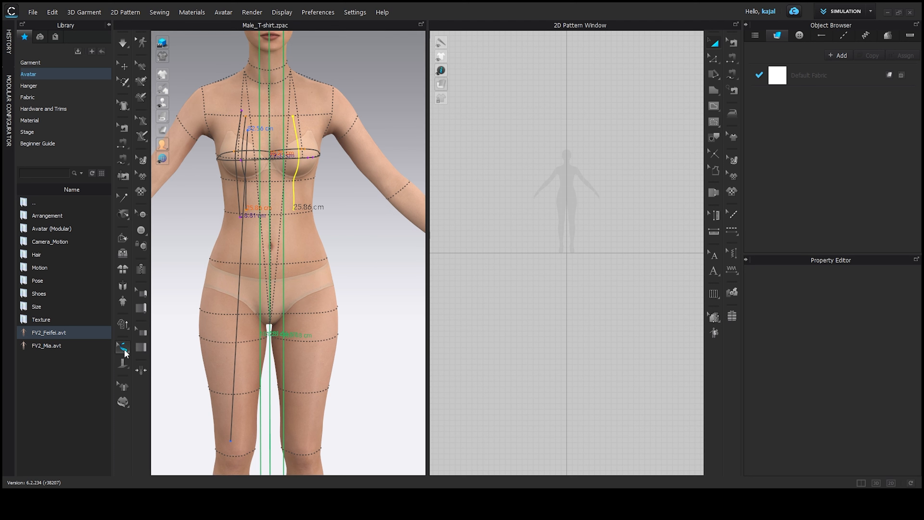
Measure the avatar's waist circumference beneath the T-shirt with Surface Circumference Measure (Avatar).
click(124, 350)
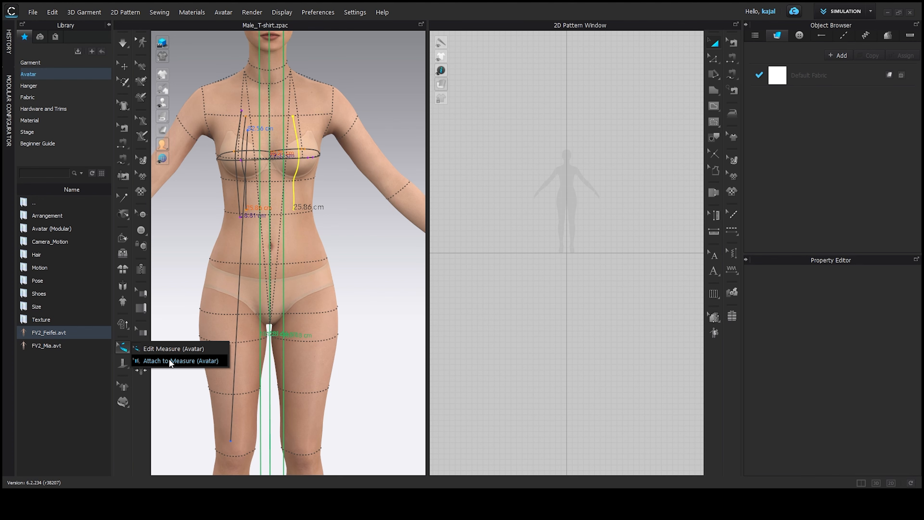
click(169, 360)
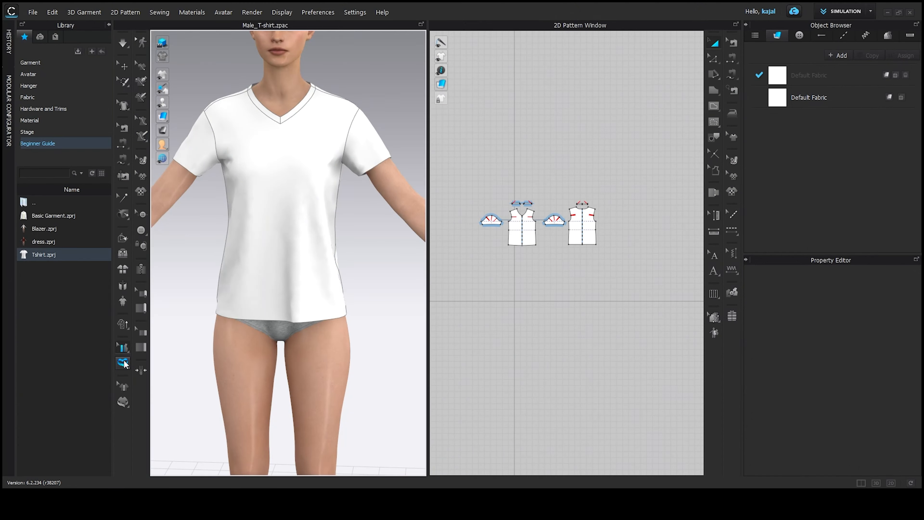
click(123, 362)
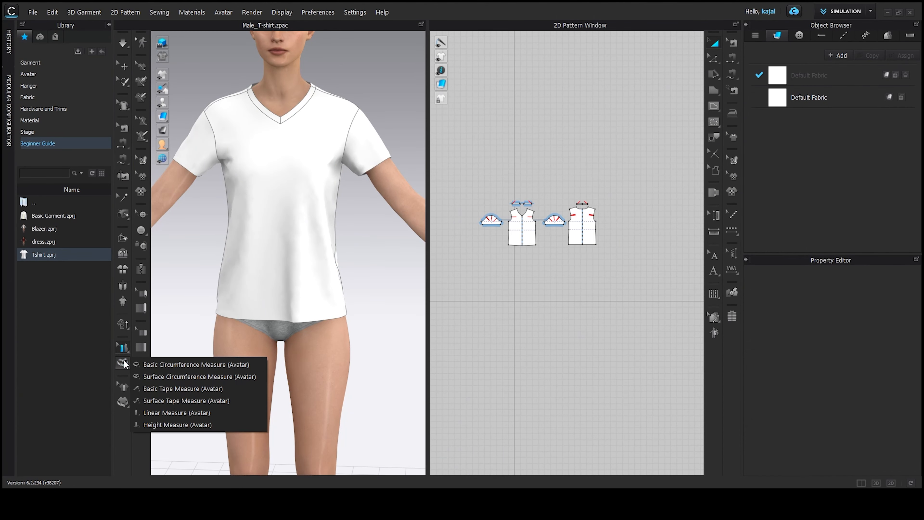
click(154, 377)
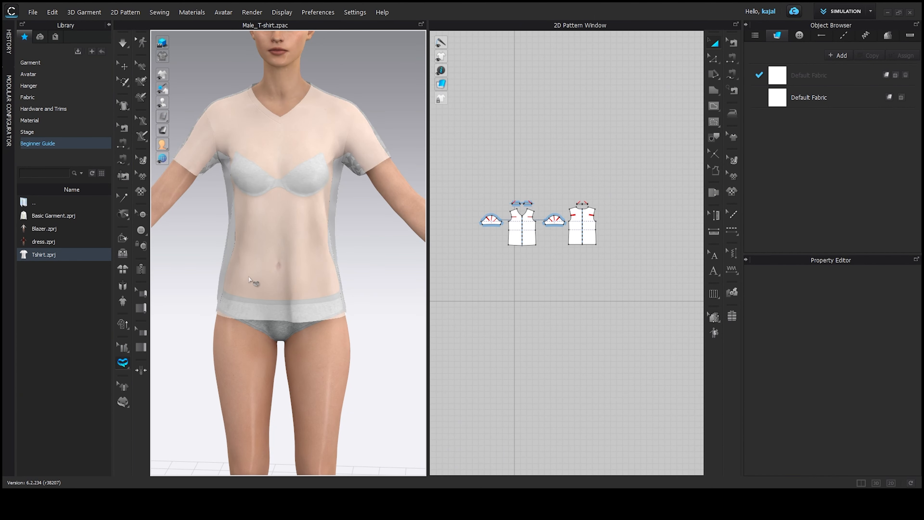
click(317, 250)
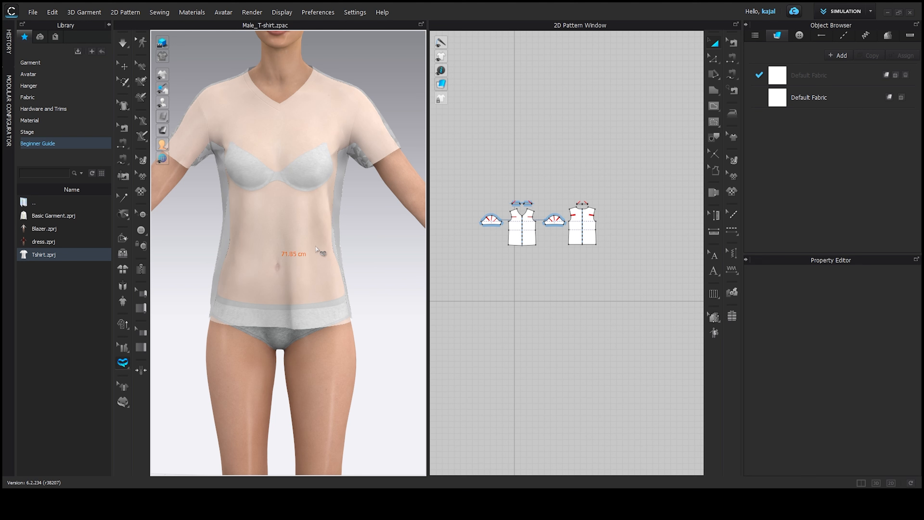
Attach both halves of the T-shirt's front hem to the avatar's waist circumference measure with Attach to Measure (Avatar).
click(122, 347)
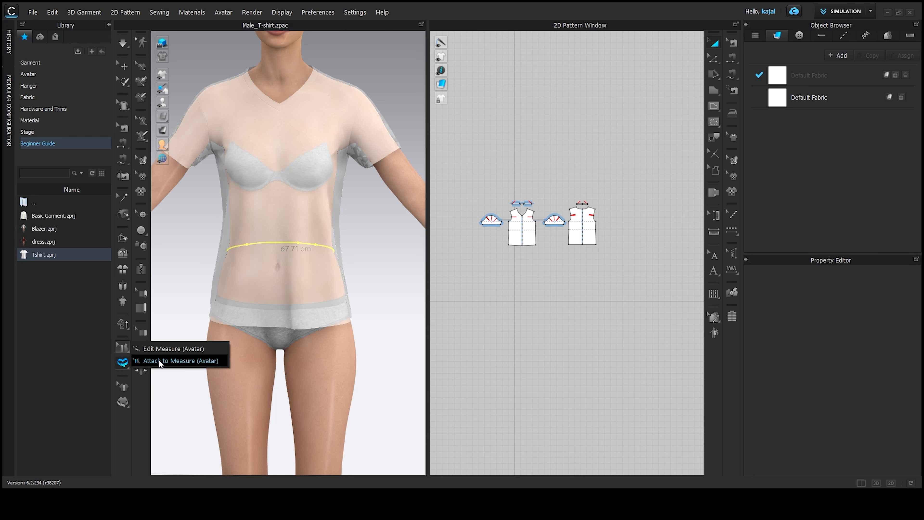
click(159, 360)
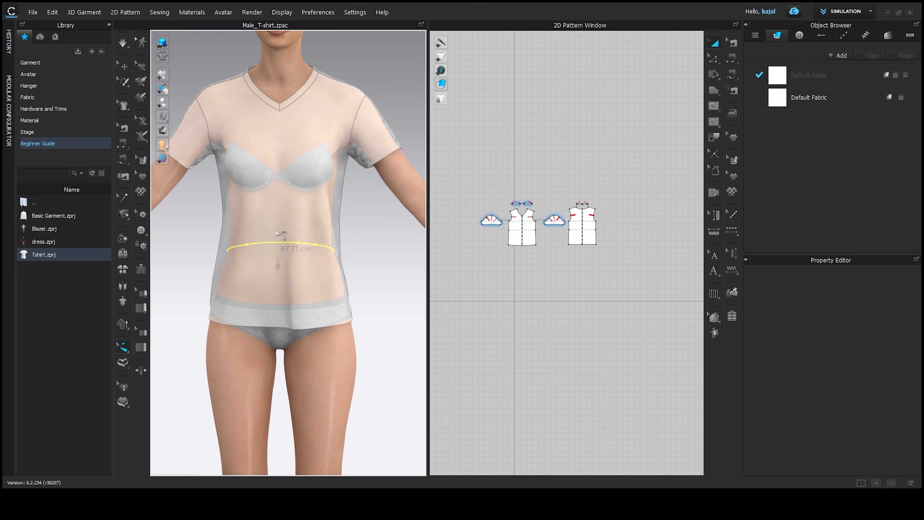
click(257, 326)
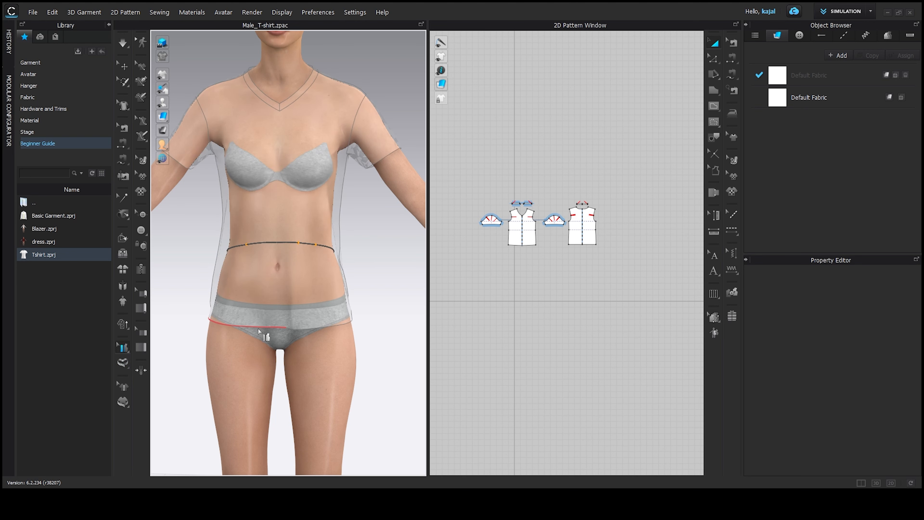
click(266, 243)
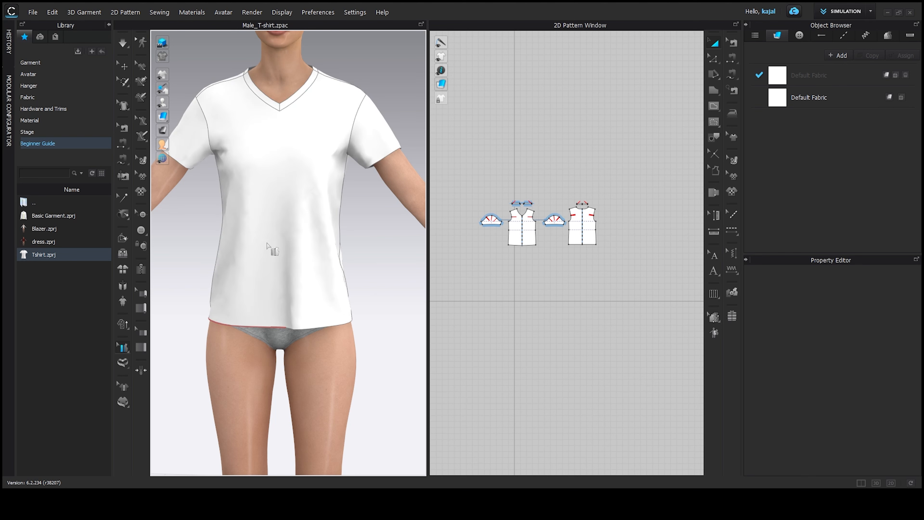
click(304, 329)
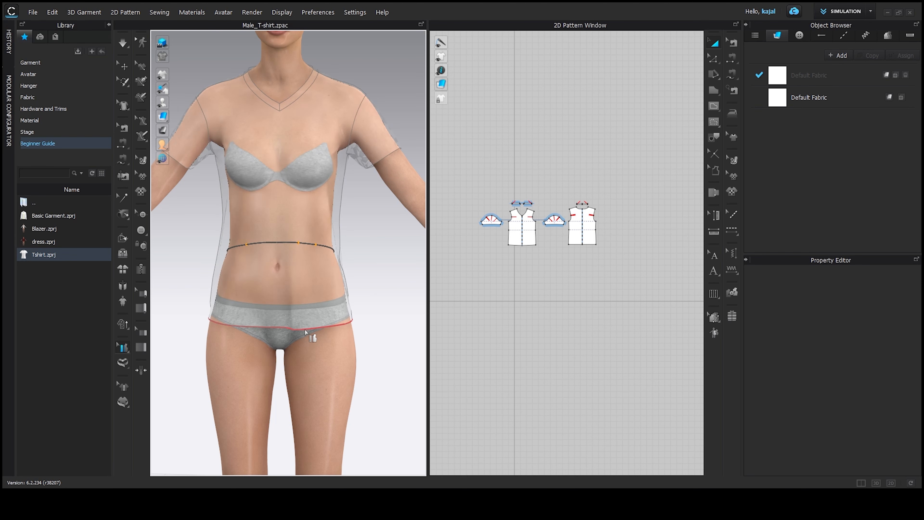
click(297, 245)
Attach both halves of the T-shirt's back hem to the waist circumference measure at the avatar's back.
right_drag(297, 244, 373, 270)
scroll(186, 176, up, 2)
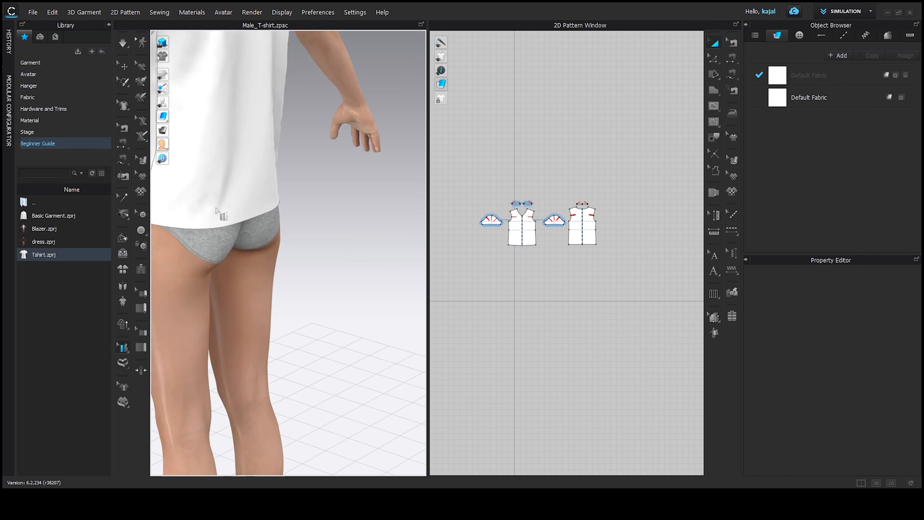
right_drag(221, 212, 183, 214)
click(265, 204)
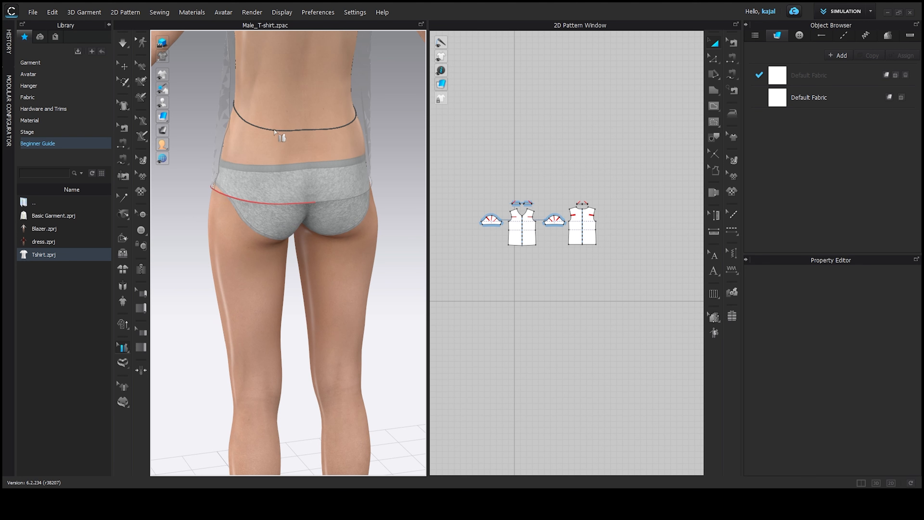
click(274, 131)
click(335, 198)
click(325, 129)
Examine the attached T-shirt hem around the avatar from the side and front.
right_drag(325, 129, 281, 191)
scroll(264, 194, up, 1)
middle_drag(294, 191, 221, 192)
scroll(255, 202, down, 1)
middle_drag(294, 214, 242, 227)
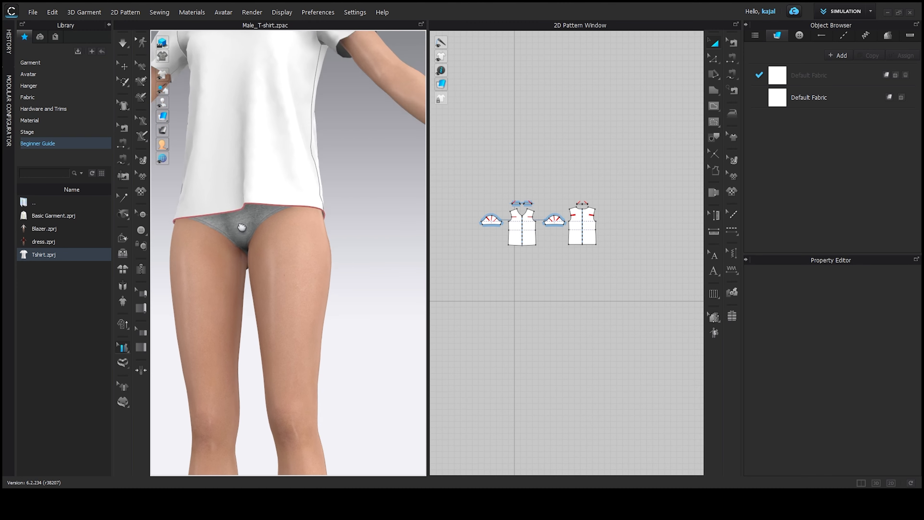
right_drag(242, 227, 259, 217)
middle_drag(265, 212, 266, 349)
scroll(265, 255, up, 1)
right_drag(268, 233, 263, 233)
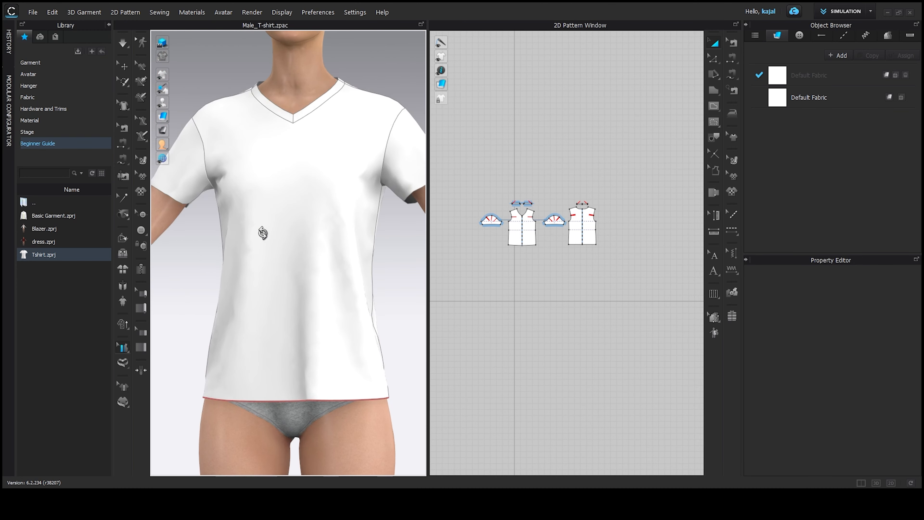
scroll(265, 235, down, 1)
middle_drag(263, 211, 267, 239)
right_drag(272, 235, 264, 220)
scroll(262, 220, up, 1)
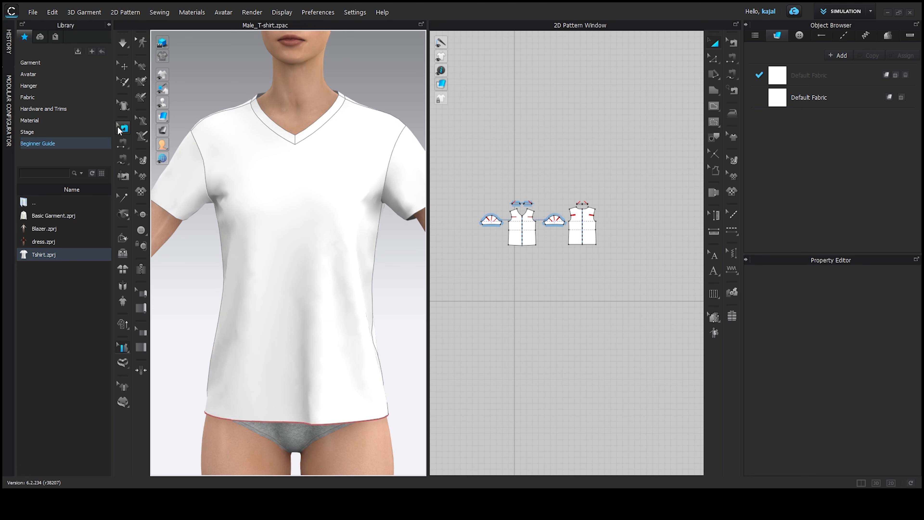
right_drag(298, 315, 295, 316)
Simulate the T-shirt to draw its attached hem up to the waist measure, tugging the front panel to settle the fabric.
click(118, 46)
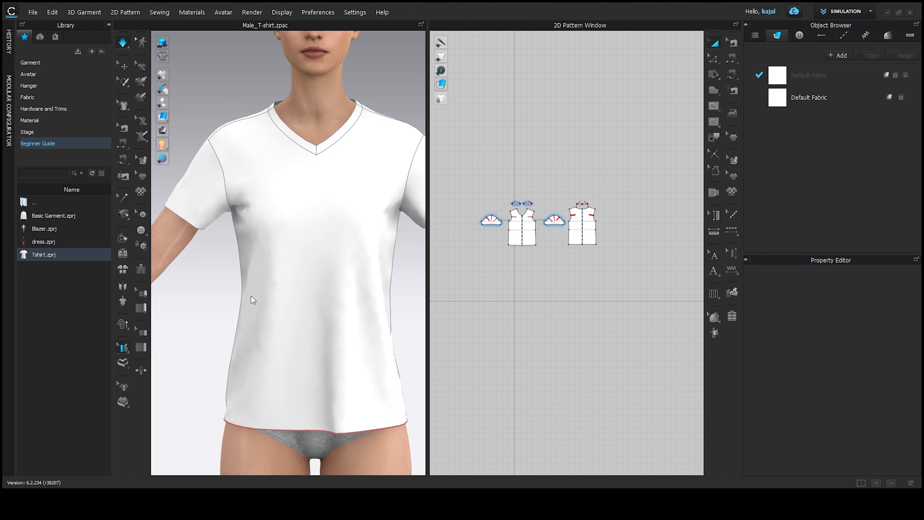
click(259, 333)
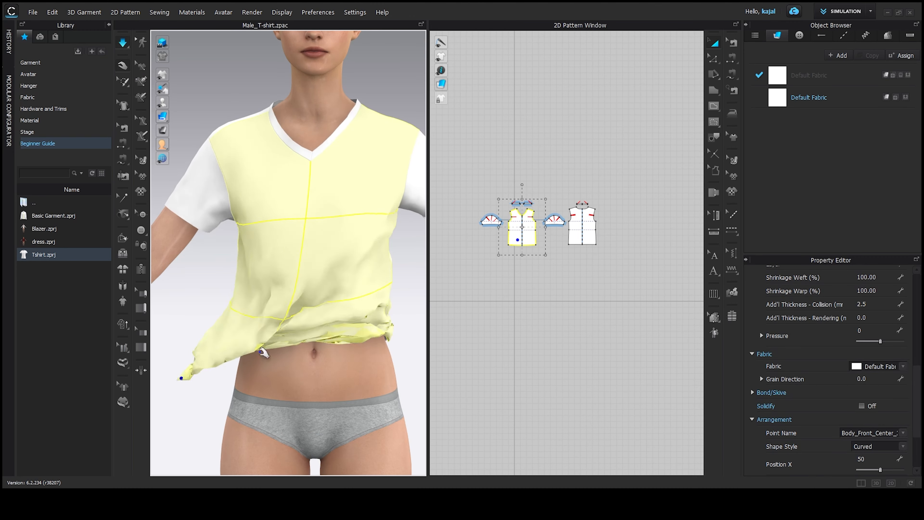
drag(304, 335, 177, 359)
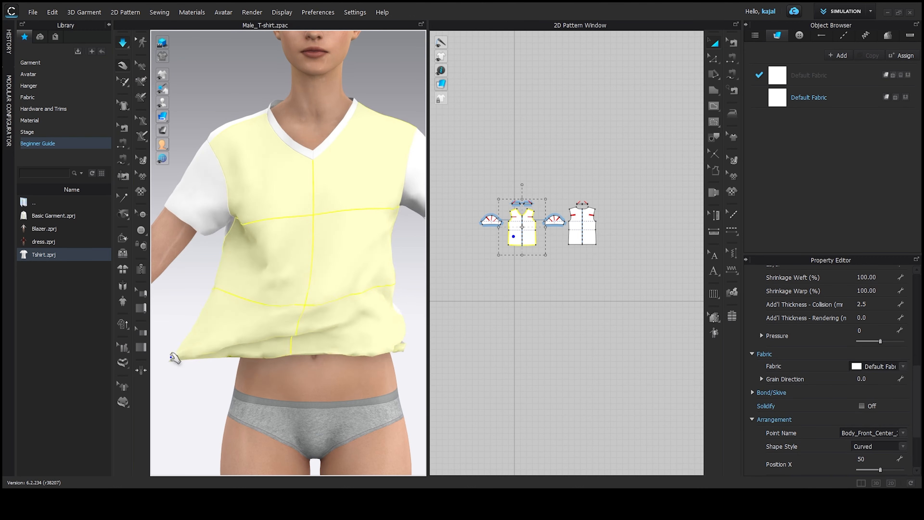
right_drag(189, 360, 404, 335)
drag(358, 292, 359, 260)
right_drag(359, 260, 251, 291)
drag(327, 284, 196, 334)
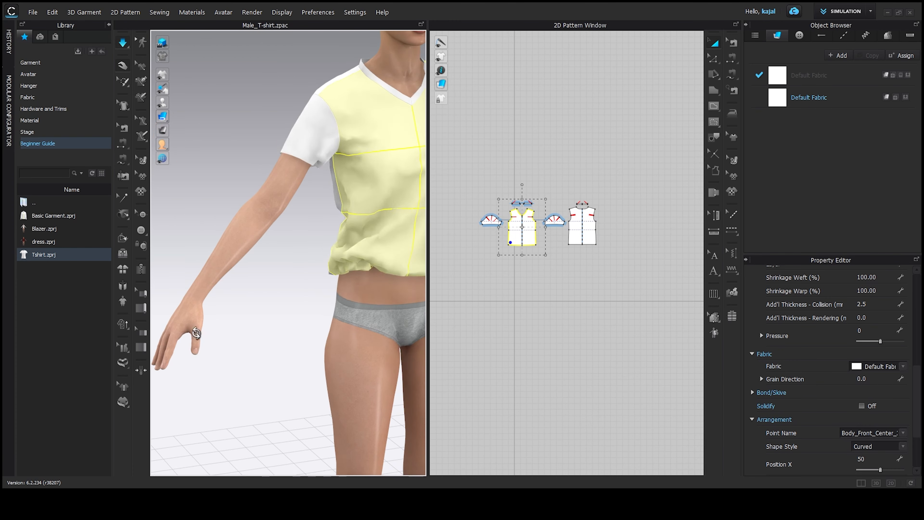
right_drag(328, 317, 282, 295)
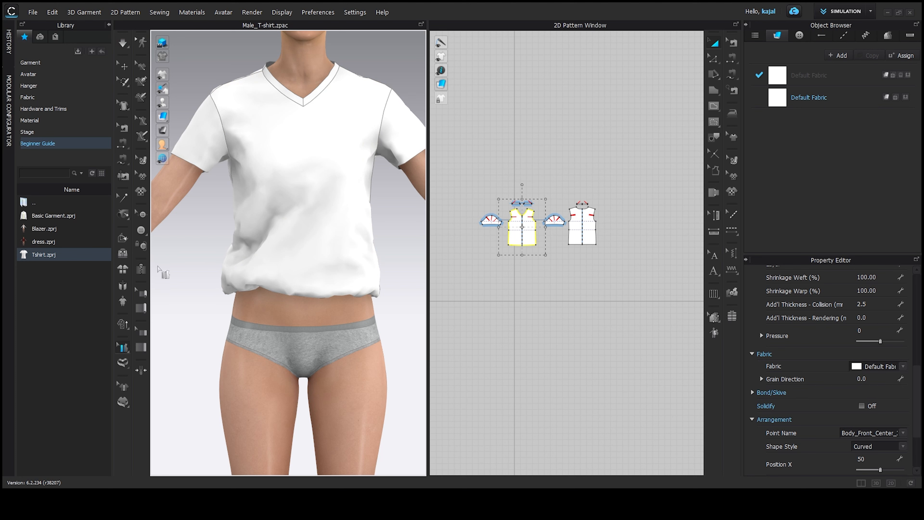
Draw a vertical Linear Measure (Garment) about 35.7 cm long down one side of the T-shirt's front, from chest to hem.
click(125, 387)
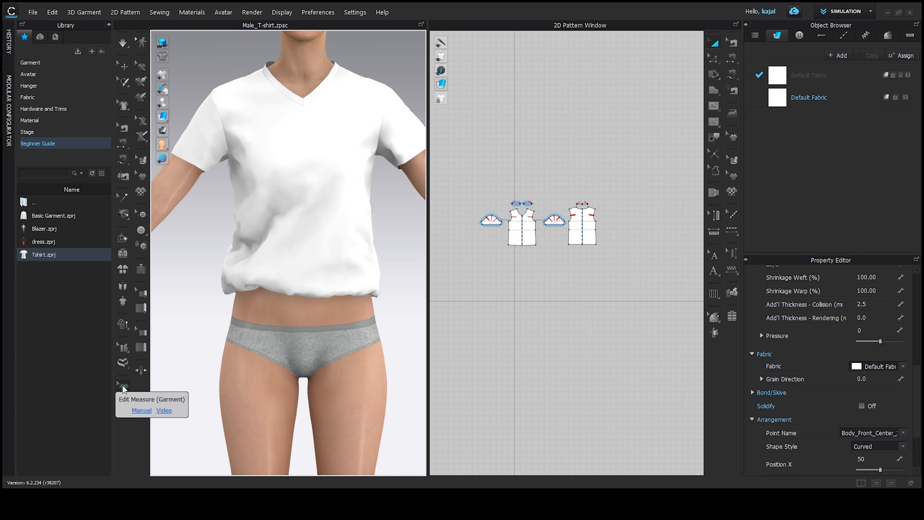
click(124, 389)
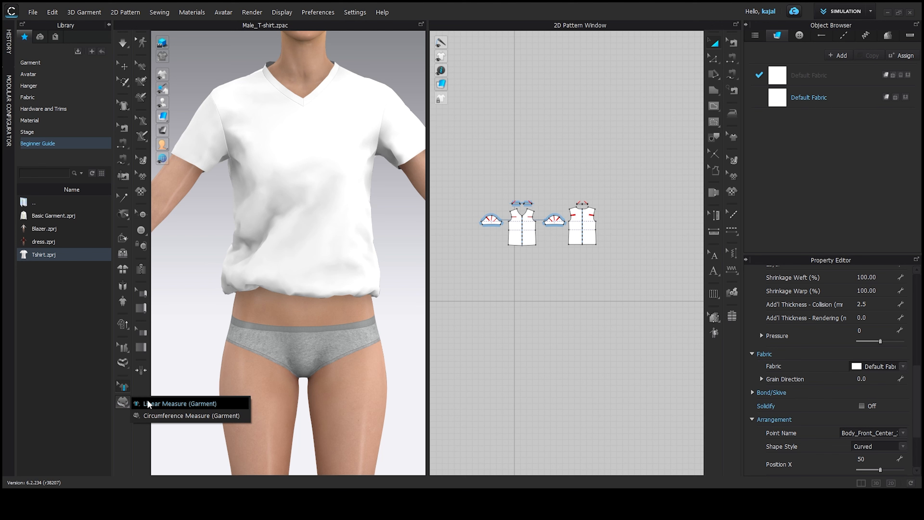
click(124, 405)
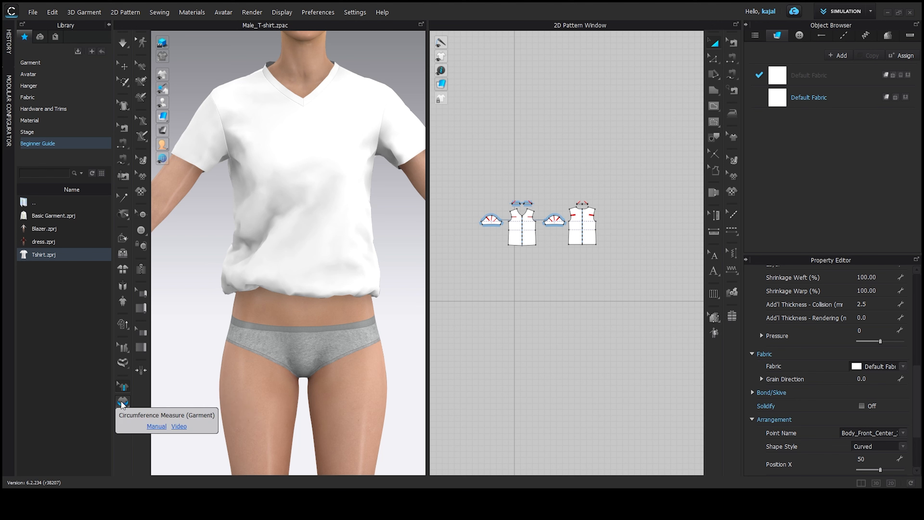
click(122, 403)
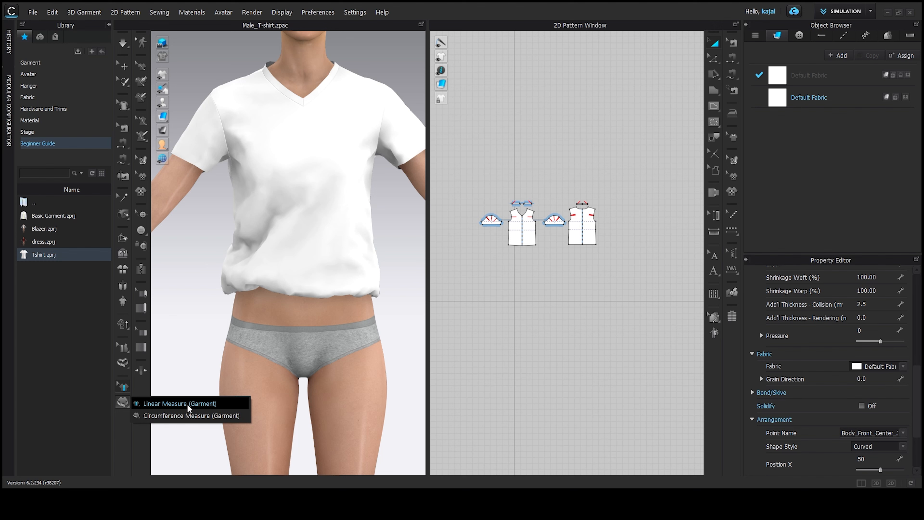
click(180, 404)
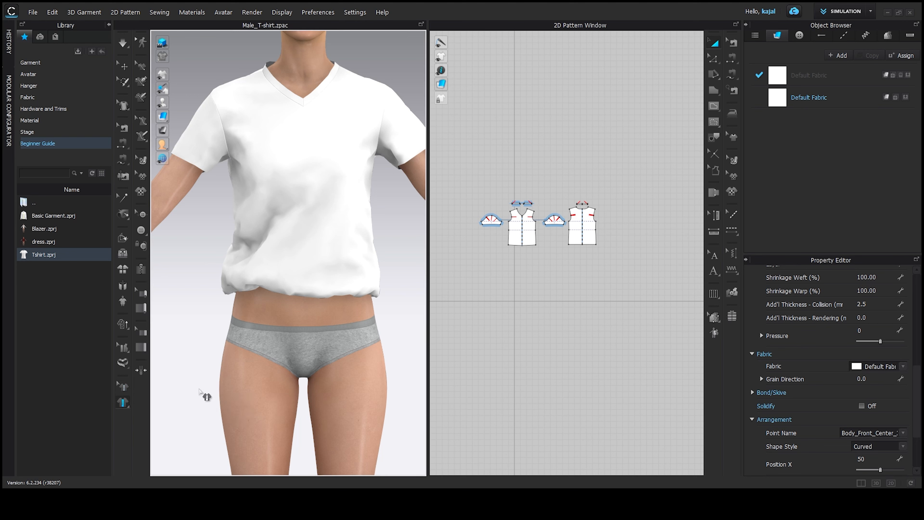
click(268, 108)
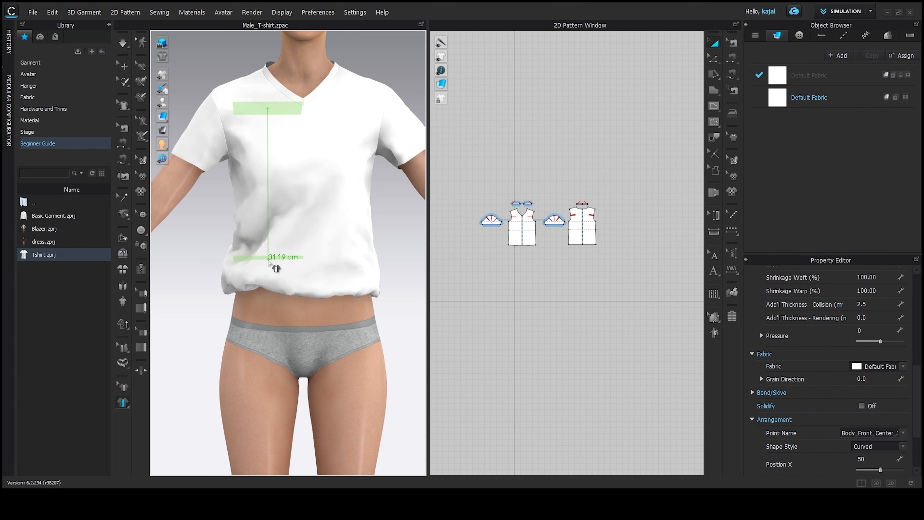
click(269, 283)
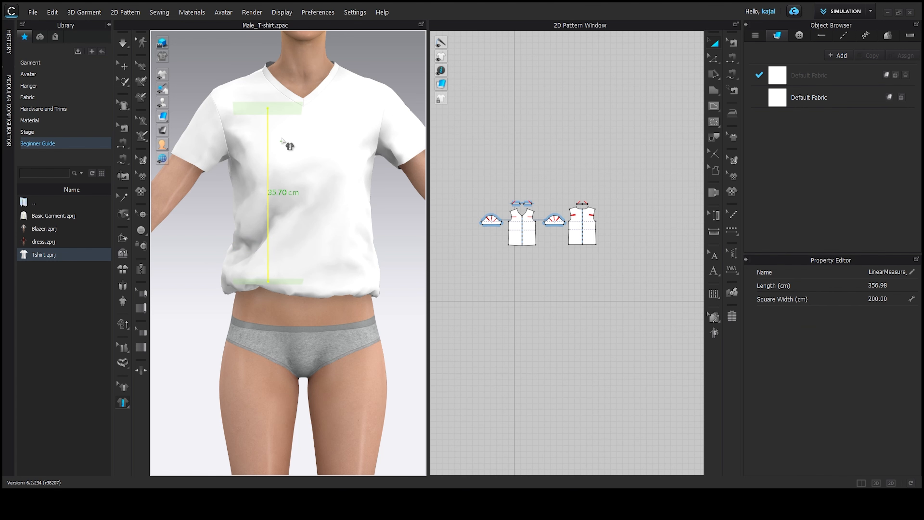
Add two more linear garment measures to the T-shirt's front: about 32.9 cm down the other side and about 27.7 cm down the middle.
click(334, 113)
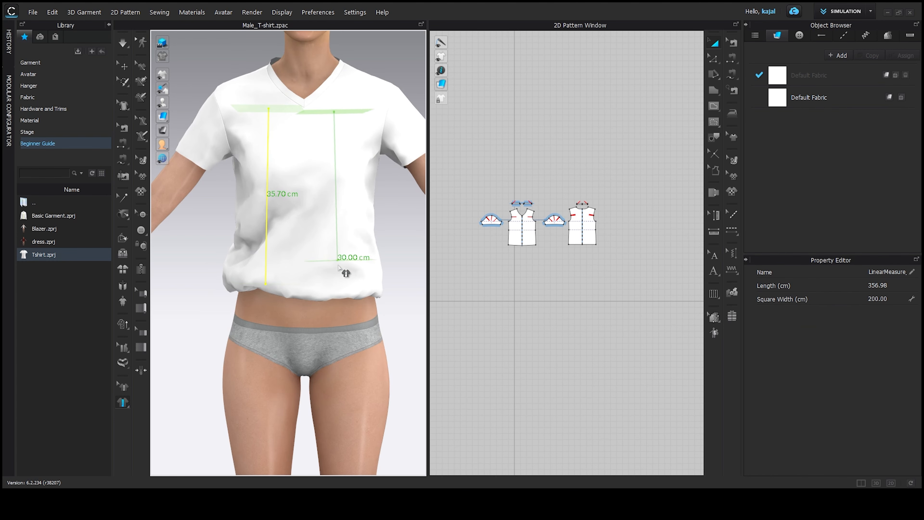
click(338, 274)
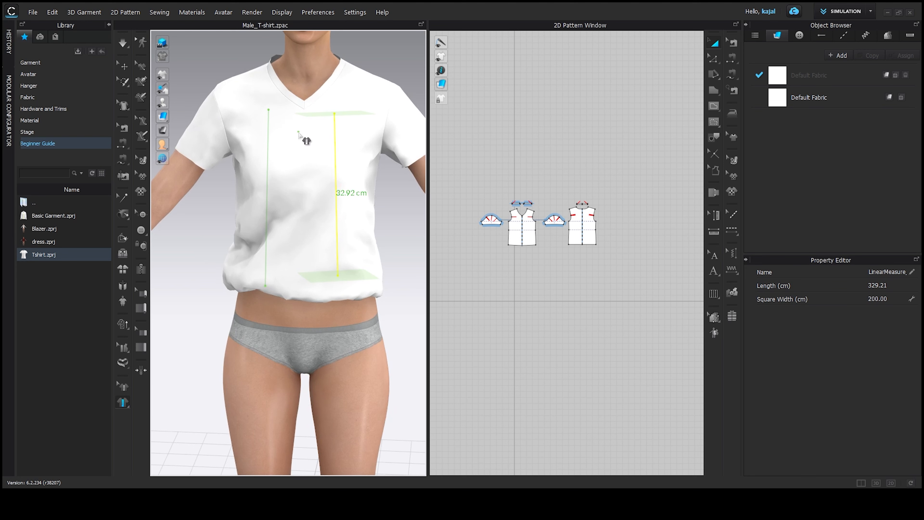
click(298, 132)
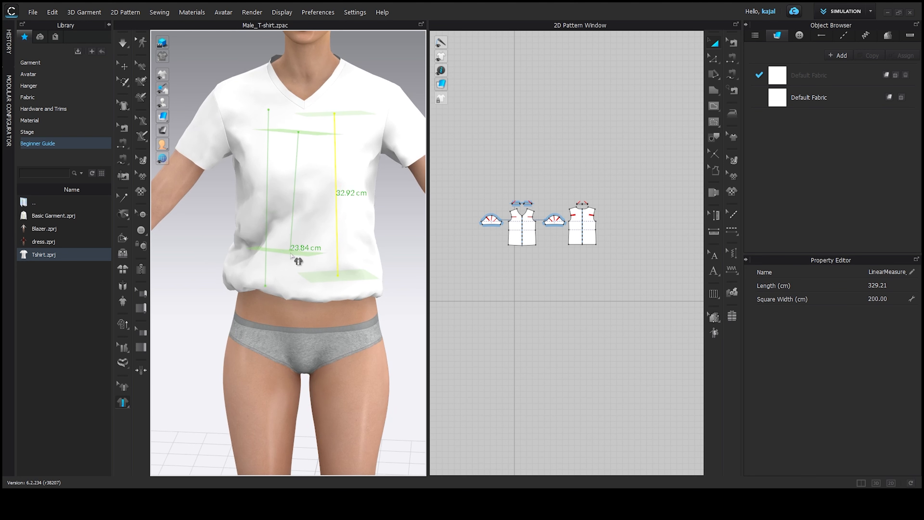
click(301, 271)
right_drag(304, 270, 301, 175)
scroll(305, 179, down, 2)
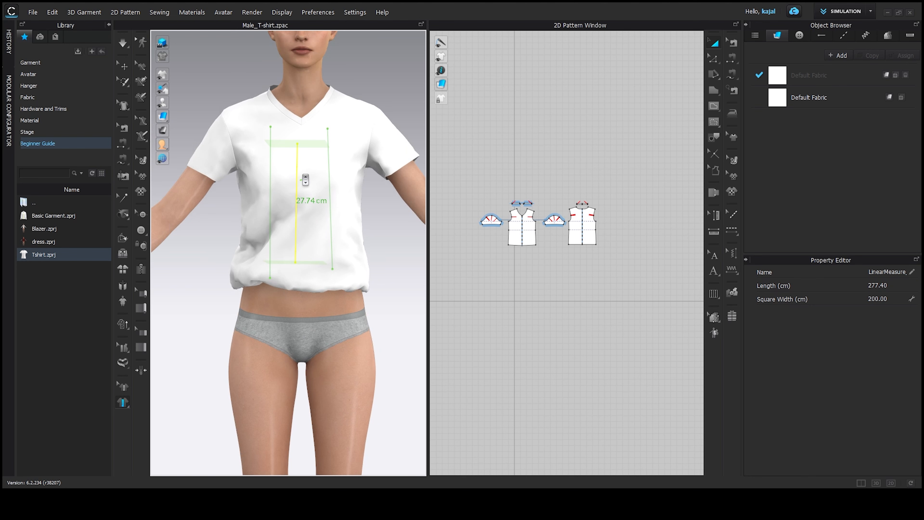
scroll(305, 180, down, 1)
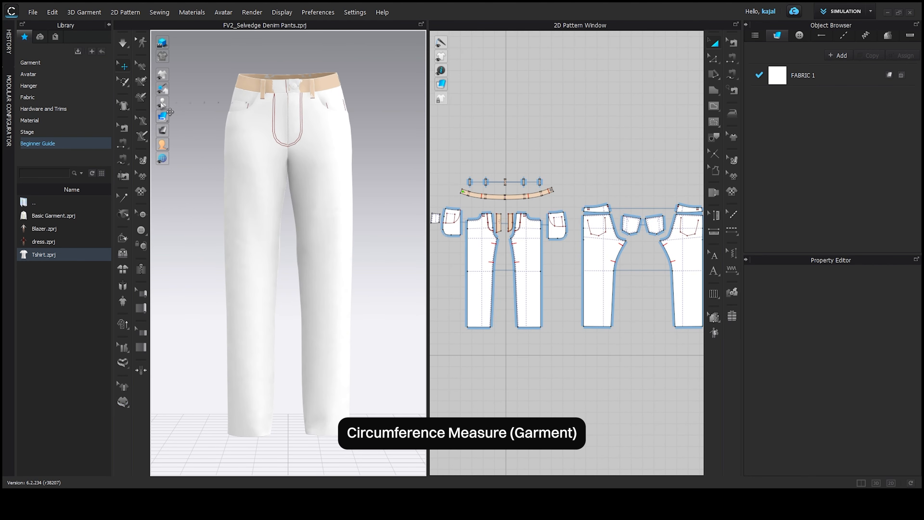
Place Circumference Measure (Garment) measures on the denim pants, about 107.2 cm around mid-thigh and about 128.2 cm just below the crotch.
click(123, 362)
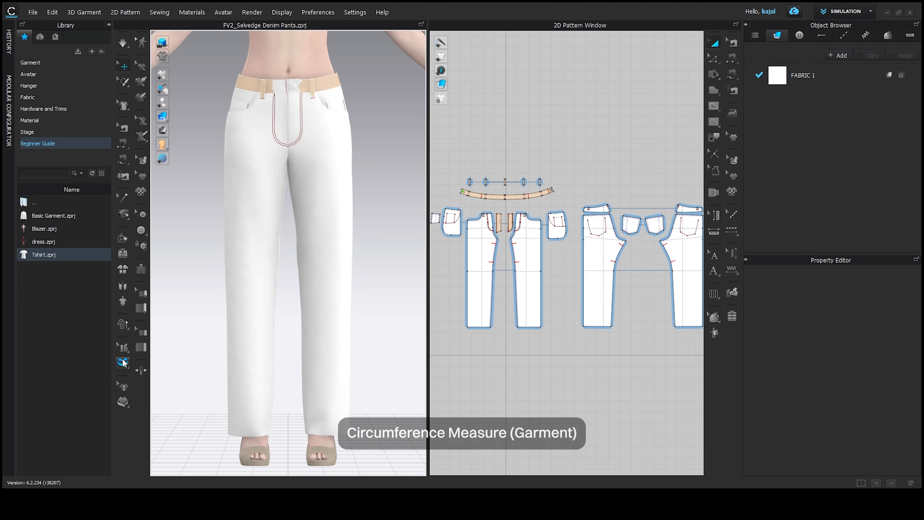
click(127, 397)
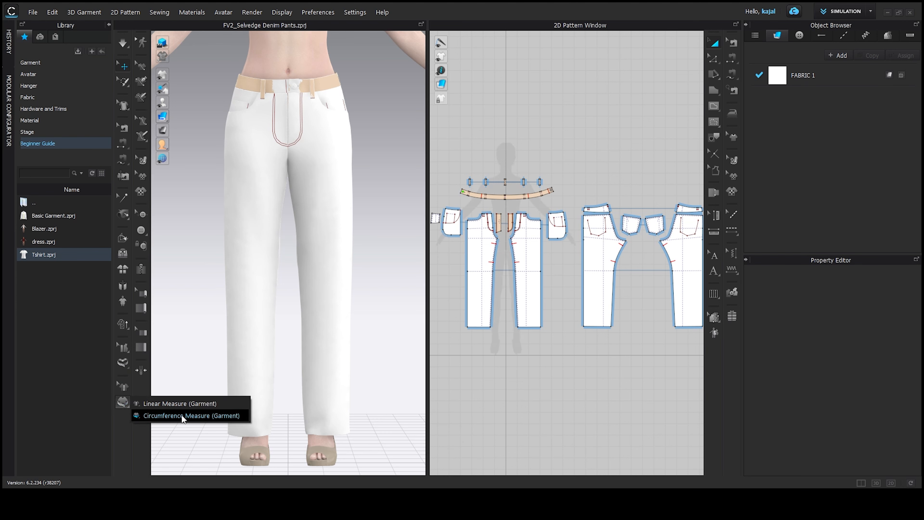
click(188, 414)
scroll(258, 180, up, 2)
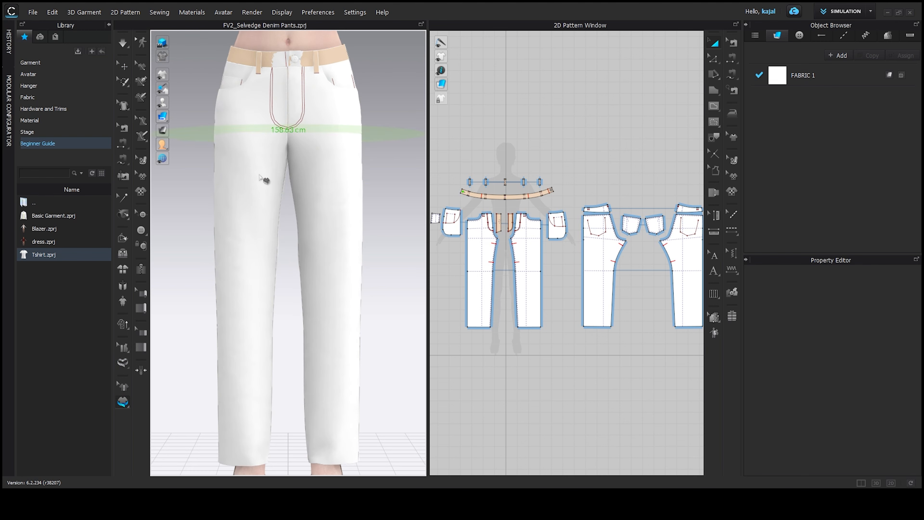
click(248, 199)
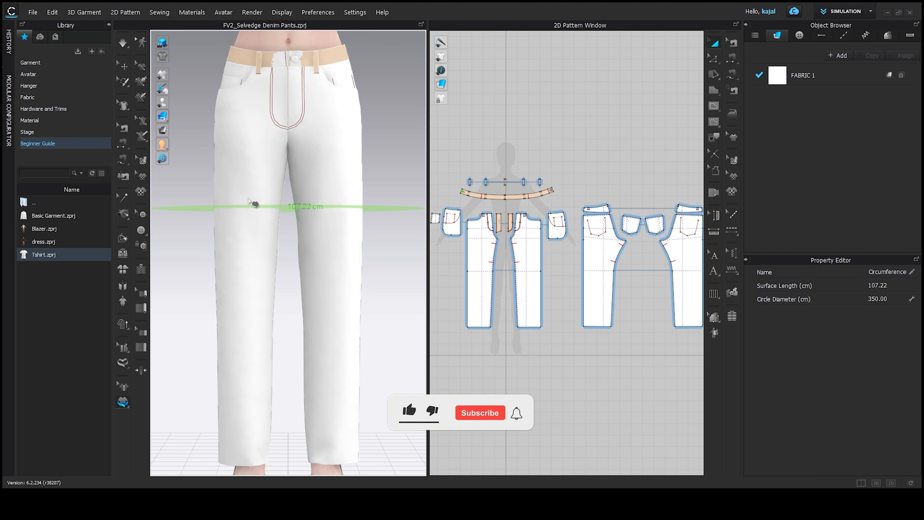
click(276, 149)
scroll(273, 181, up, 1)
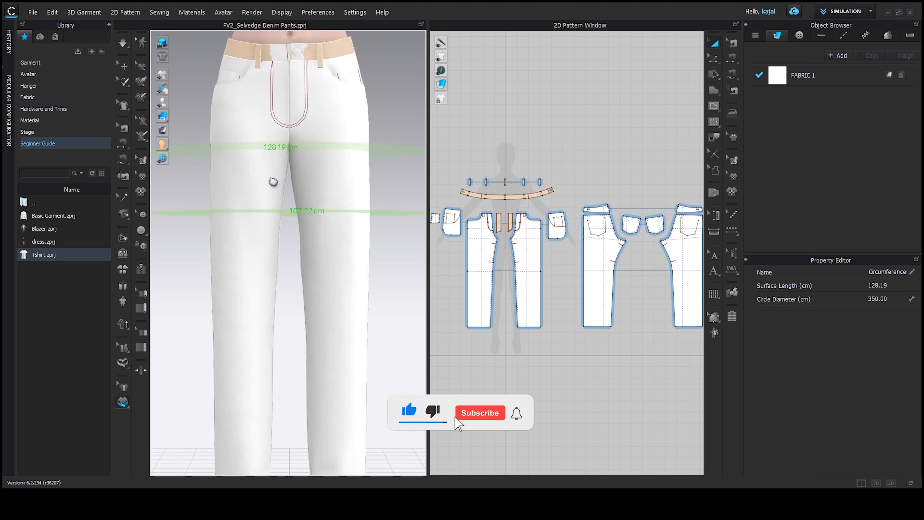
Place circumference measures around the pants at hip level, about 170.6 cm and about 161.4 cm.
scroll(273, 181, up, 1)
click(262, 104)
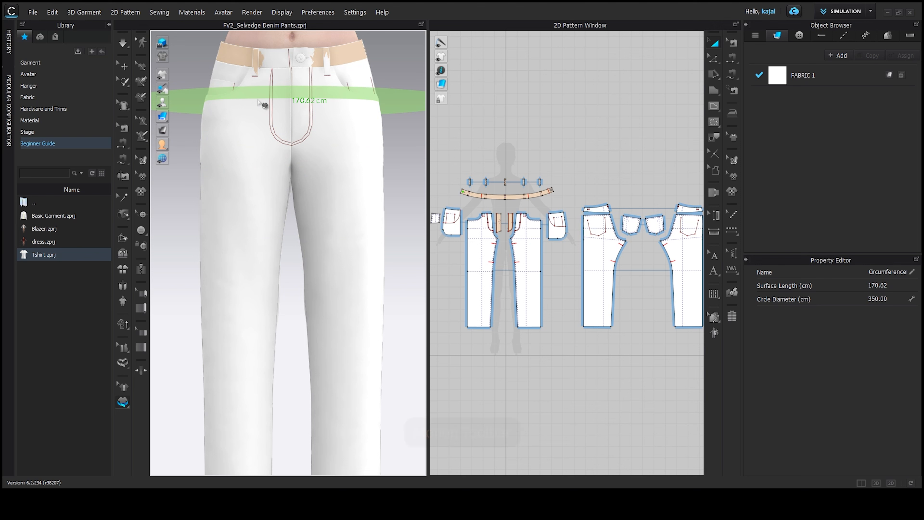
click(254, 143)
Open dress.zprj and load the Female_V2 motion FV2_01_No_Hands_Pose.mtn, moving avatar and garment to the start position with a 30 FPS transition animation.
click(141, 42)
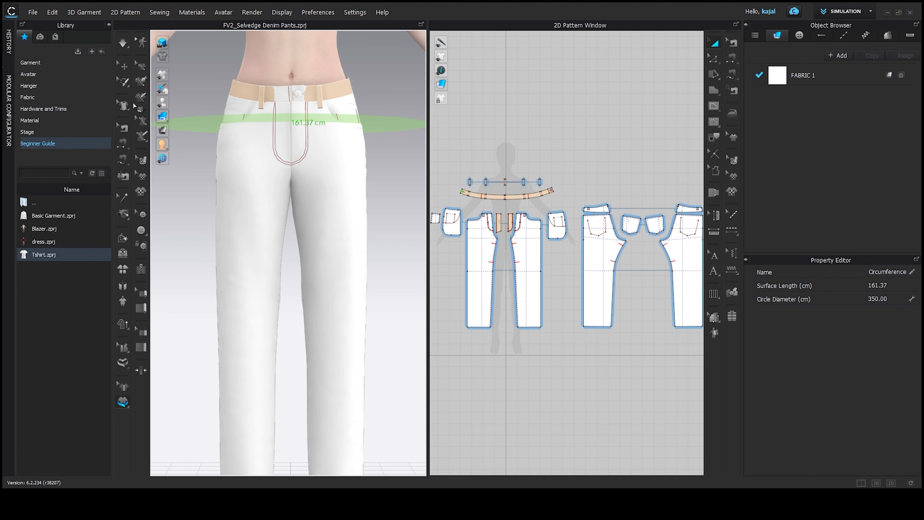
drag(43, 242, 376, 235)
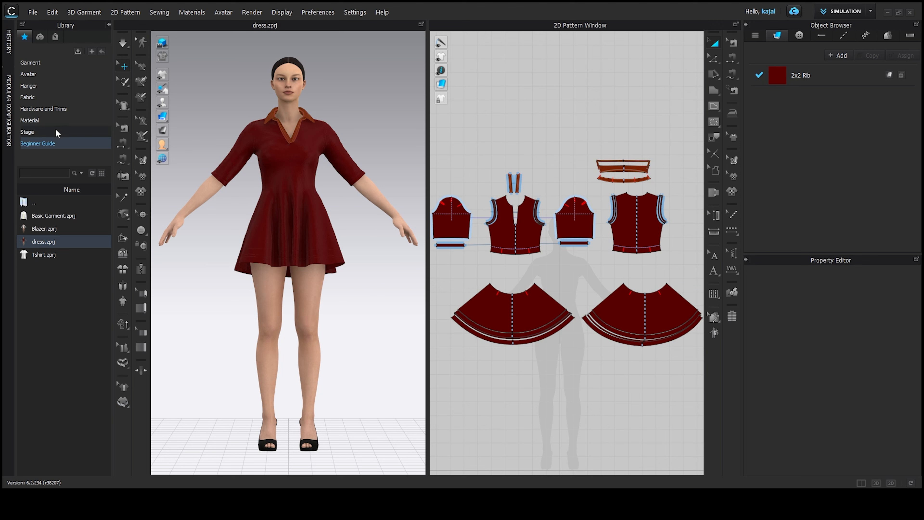
click(45, 74)
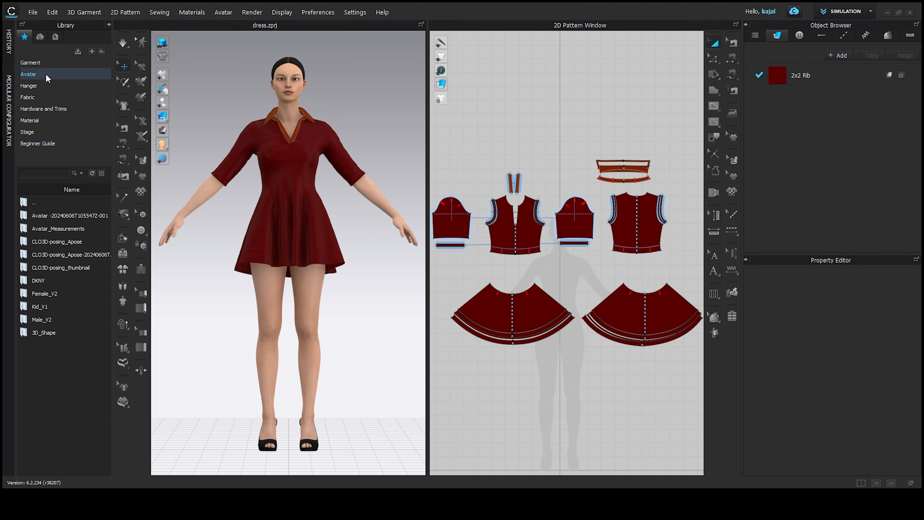
double_click(62, 294)
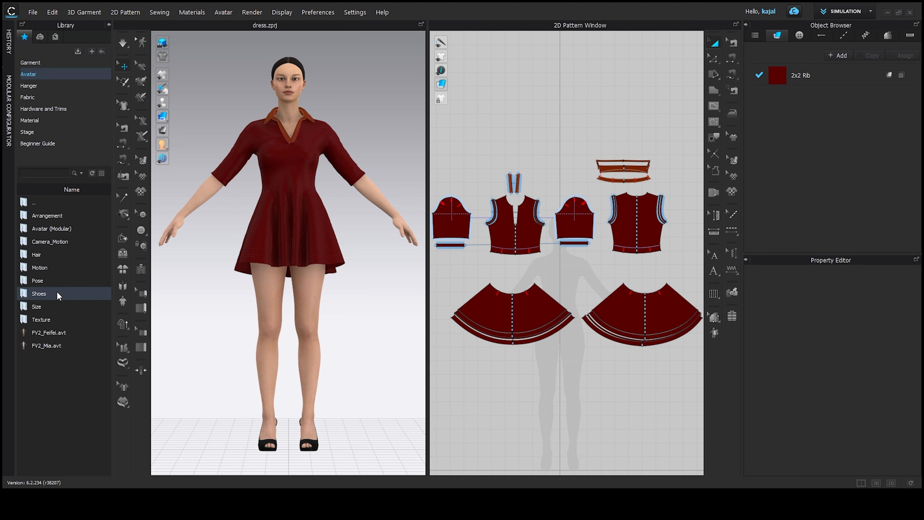
double_click(44, 267)
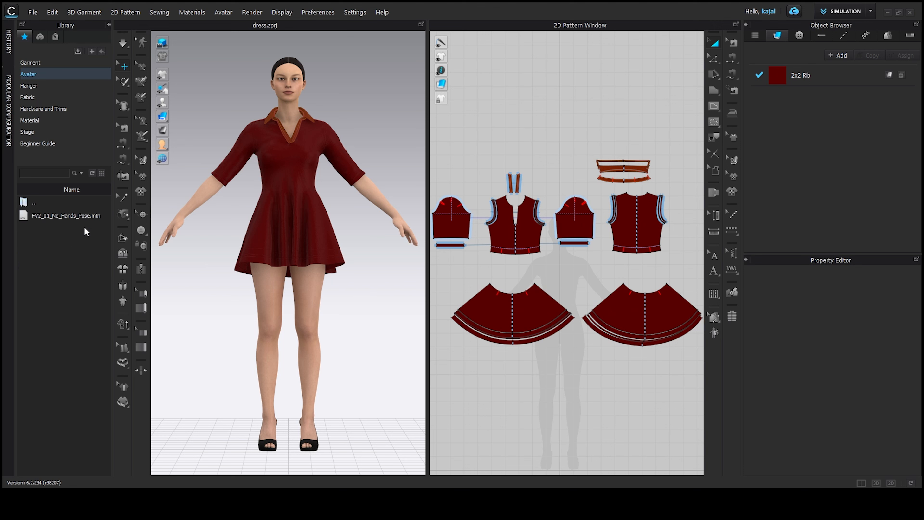
double_click(72, 215)
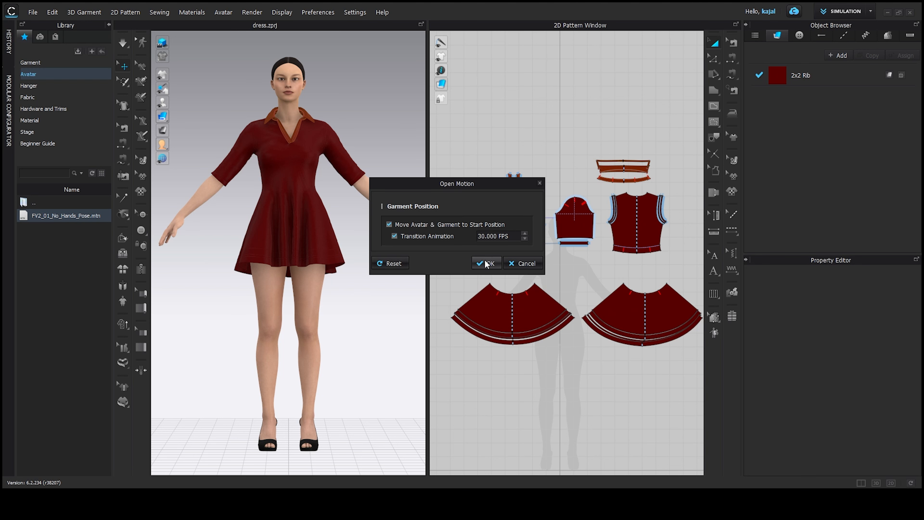
click(485, 263)
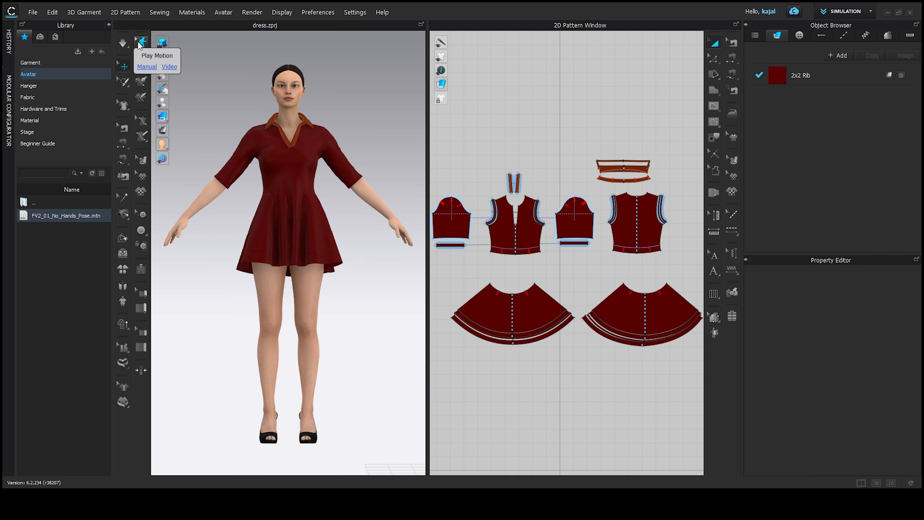
Play the avatar's walking motion with garment simulation turned on.
click(140, 44)
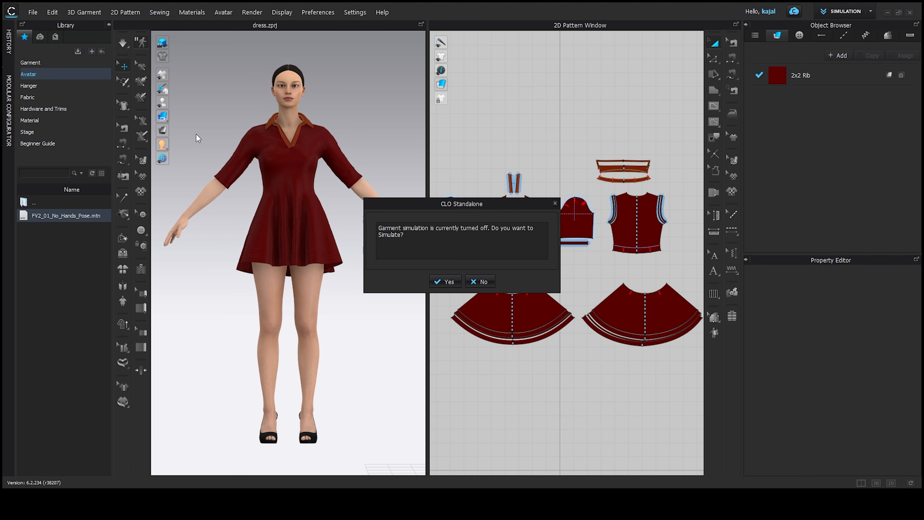
click(445, 282)
scroll(204, 148, down, 2)
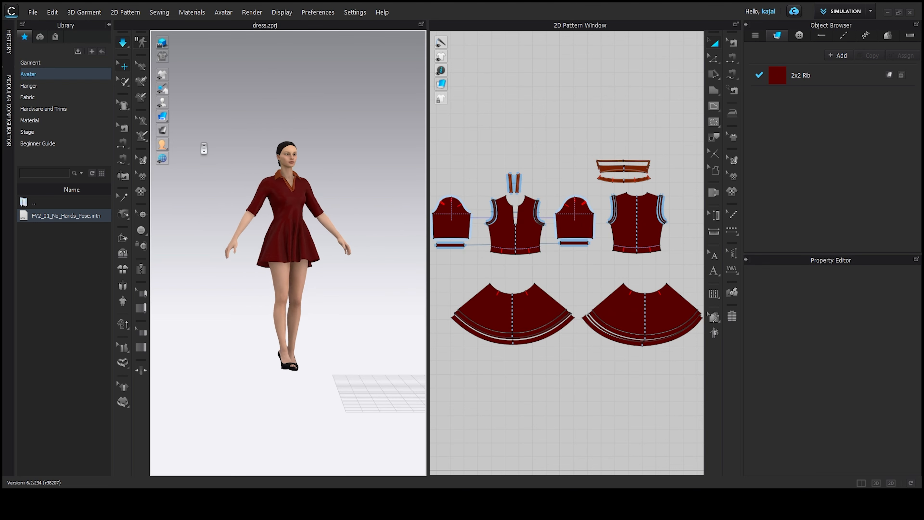
Examine the walking avatar and the dress's movement from the side and front, near and far.
middle_drag(185, 171, 162, 185)
scroll(171, 174, up, 2)
scroll(223, 248, down, 2)
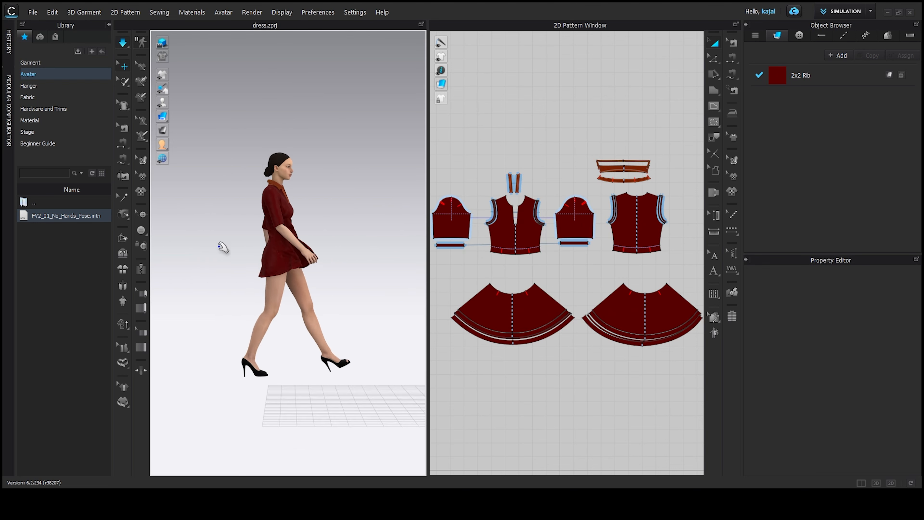
right_drag(223, 247, 185, 223)
scroll(193, 225, up, 2)
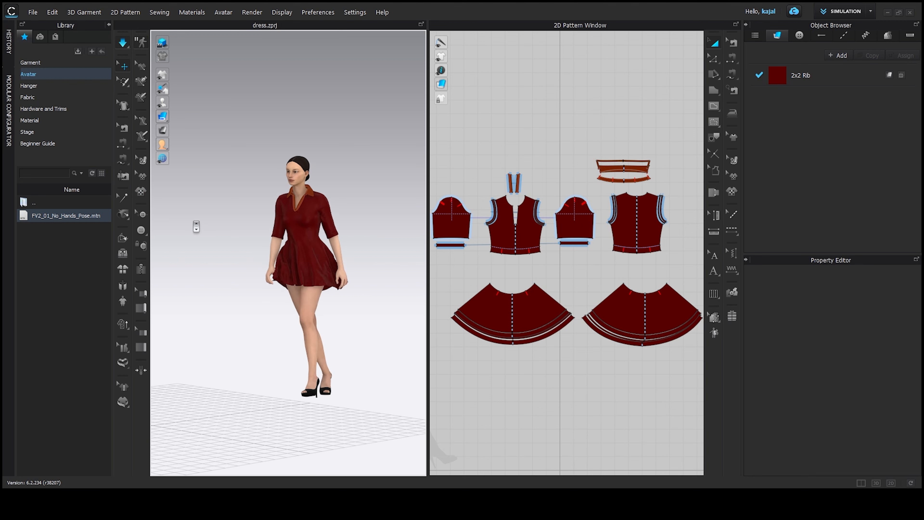
right_drag(272, 383, 243, 352)
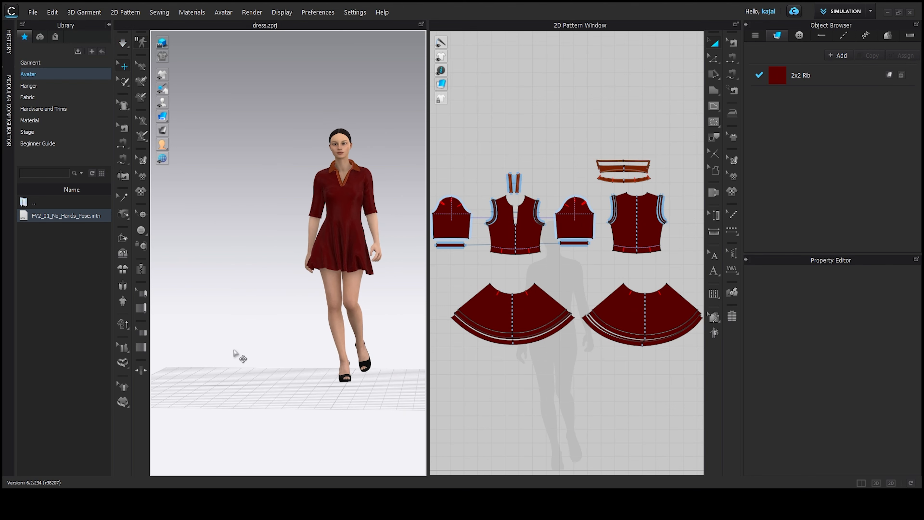
scroll(270, 316, up, 3)
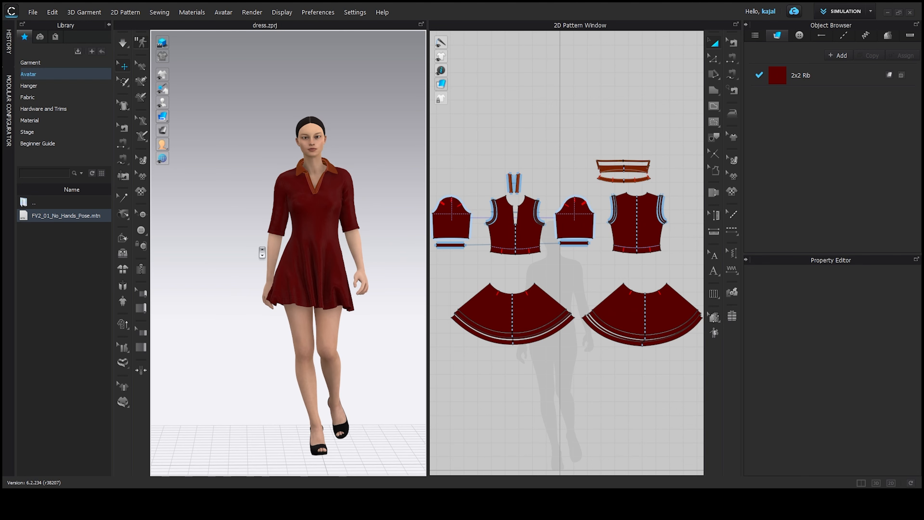
scroll(262, 252, down, 2)
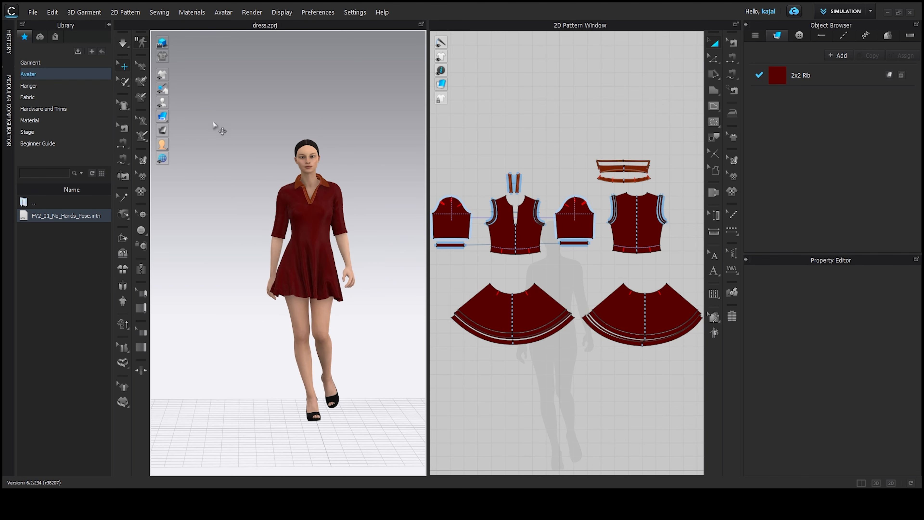